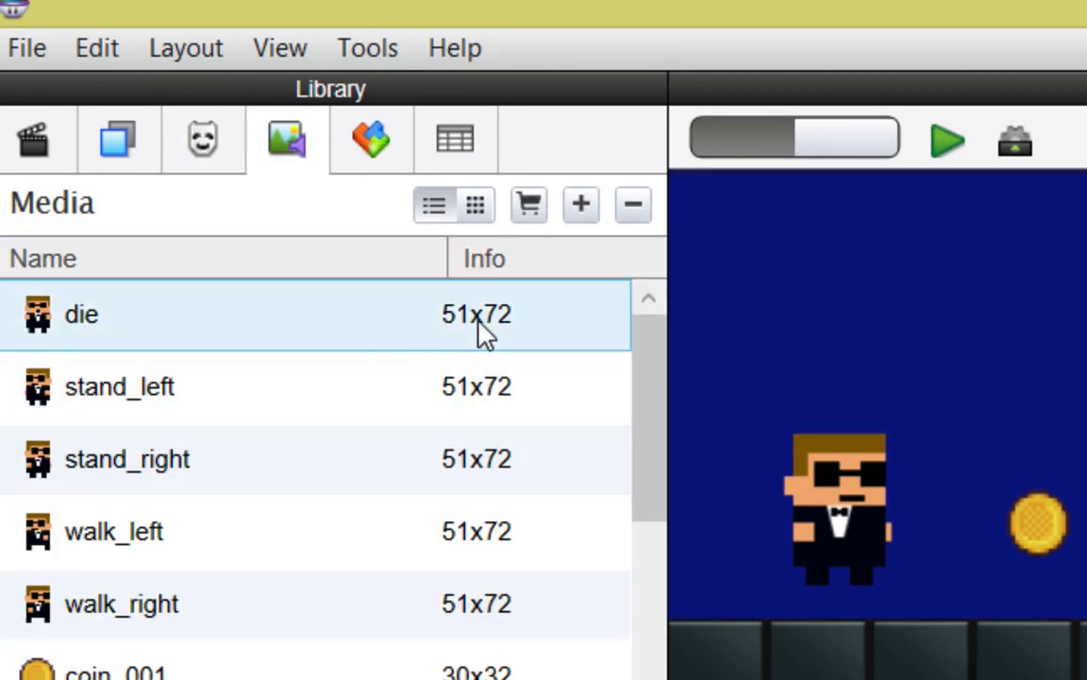
Import the mini_agent_music WAV file from the desktop's music shortcut folder into the media library.
left_click(583, 215)
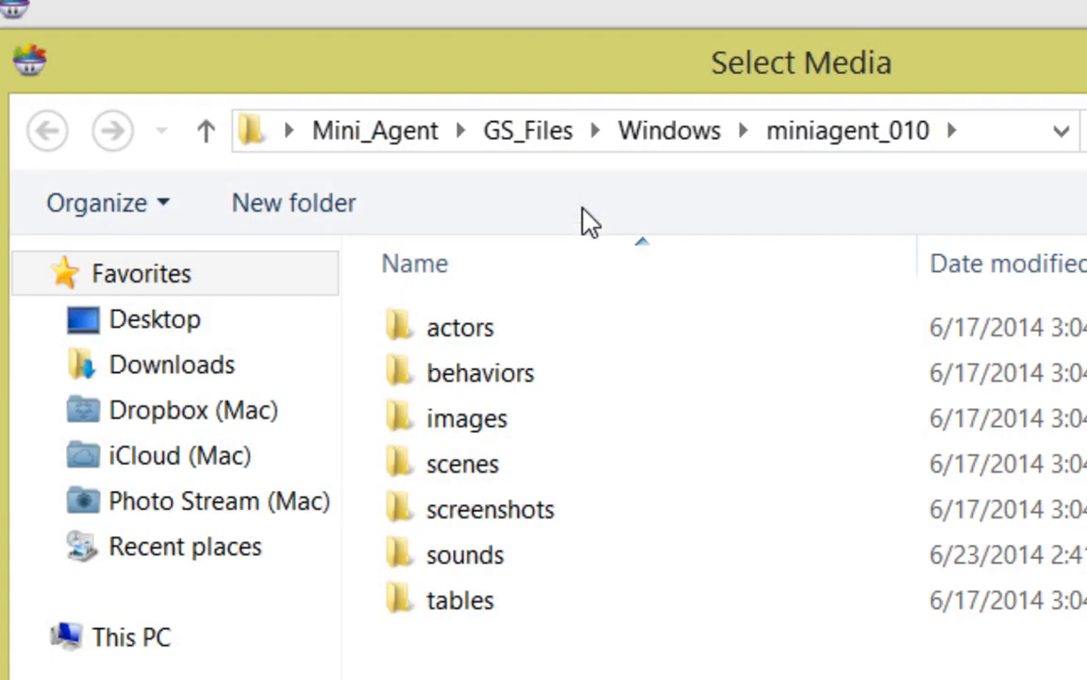
left_click(238, 325)
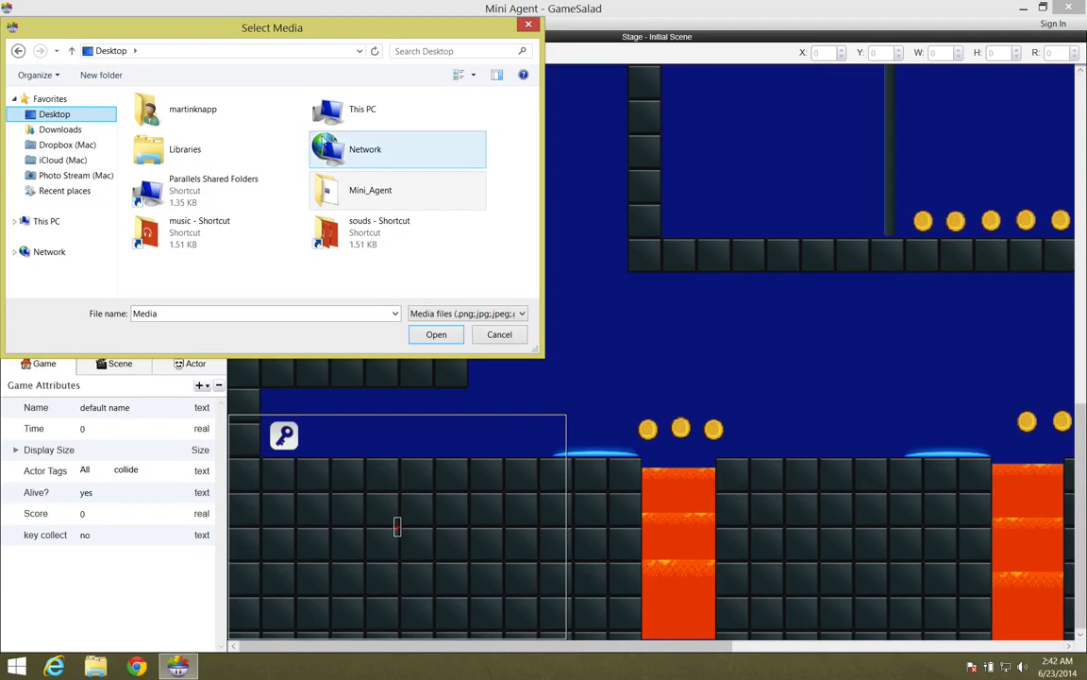
left_click(178, 241)
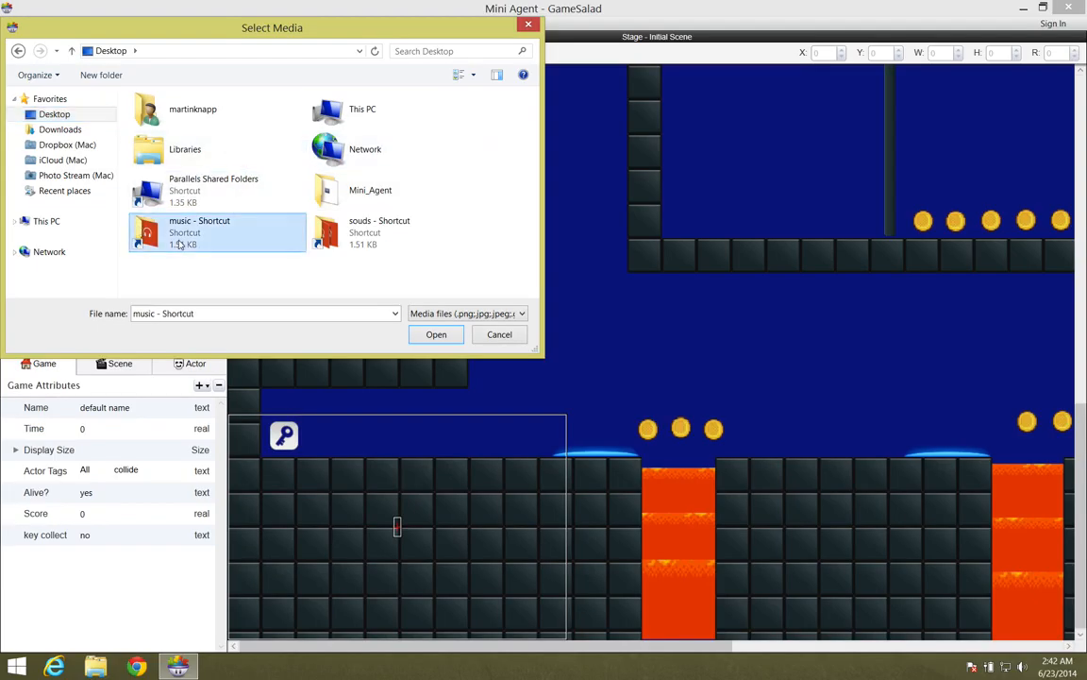
double_click(179, 244)
left_click(181, 118)
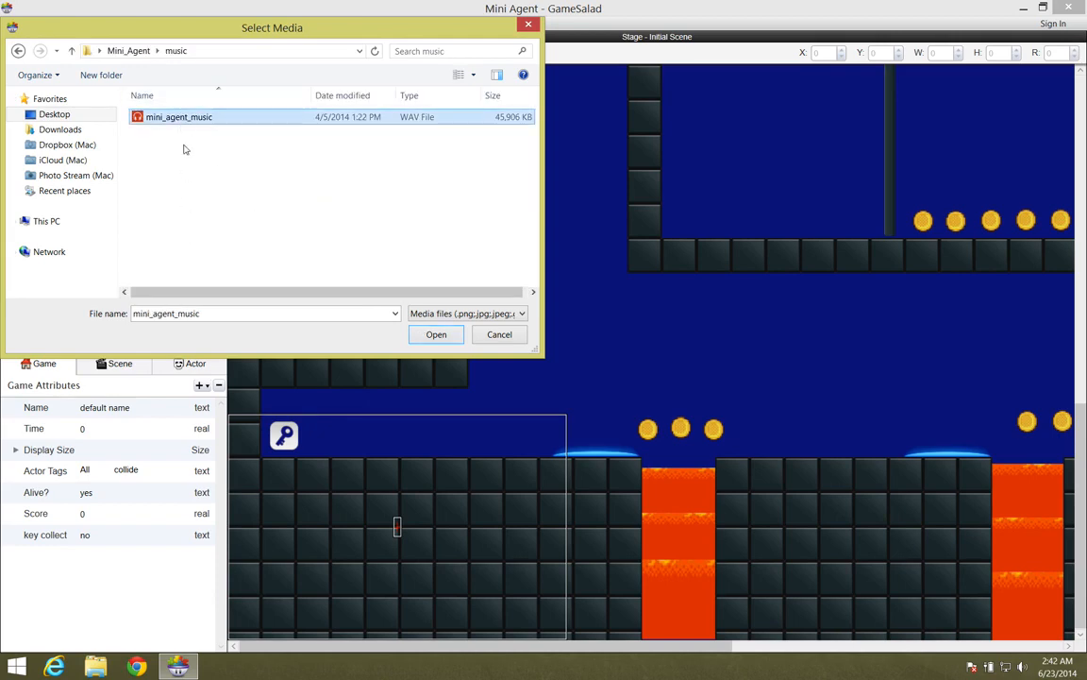
left_click(440, 335)
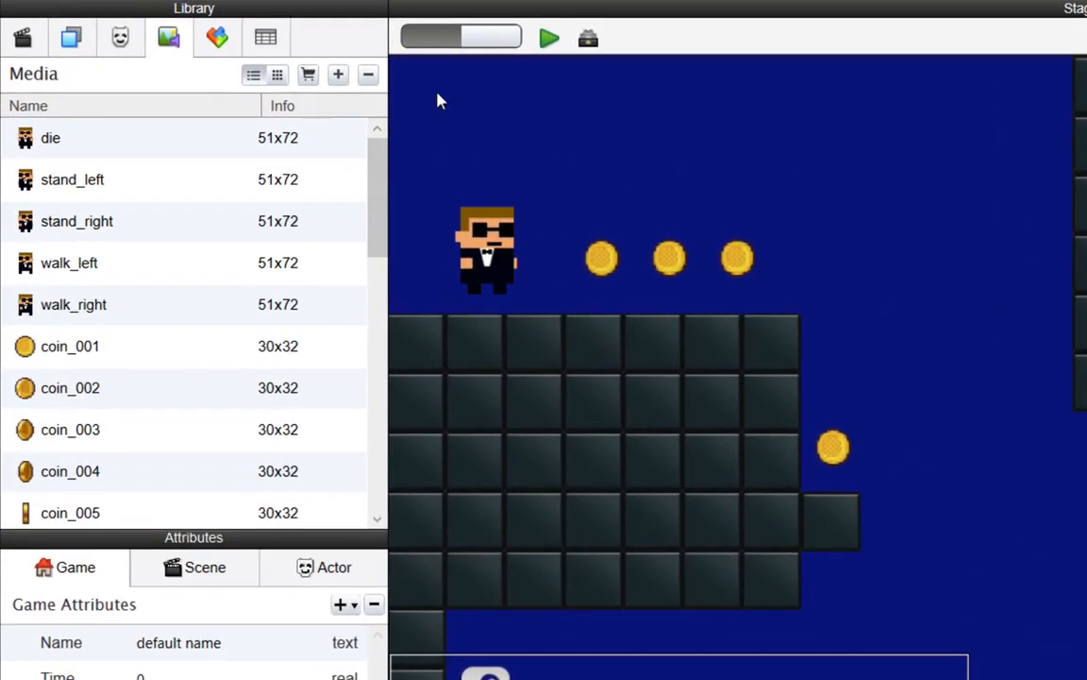
Import the coin and teleport WAV files from the desktop's souds shortcut folder into the media library.
left_click(338, 75)
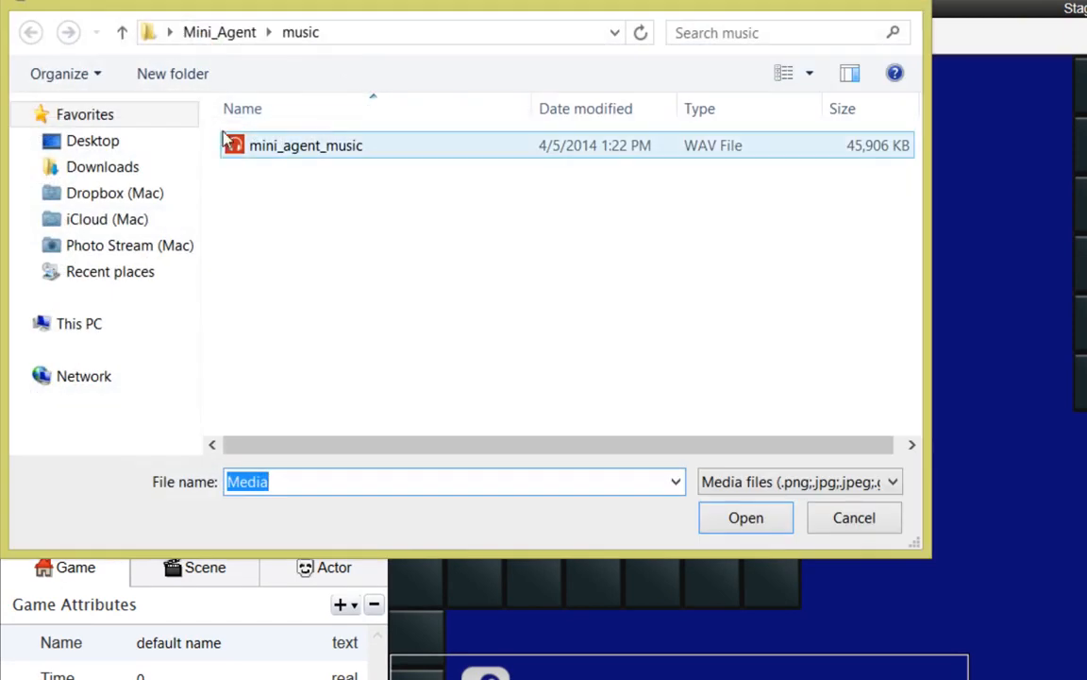
left_click(100, 142)
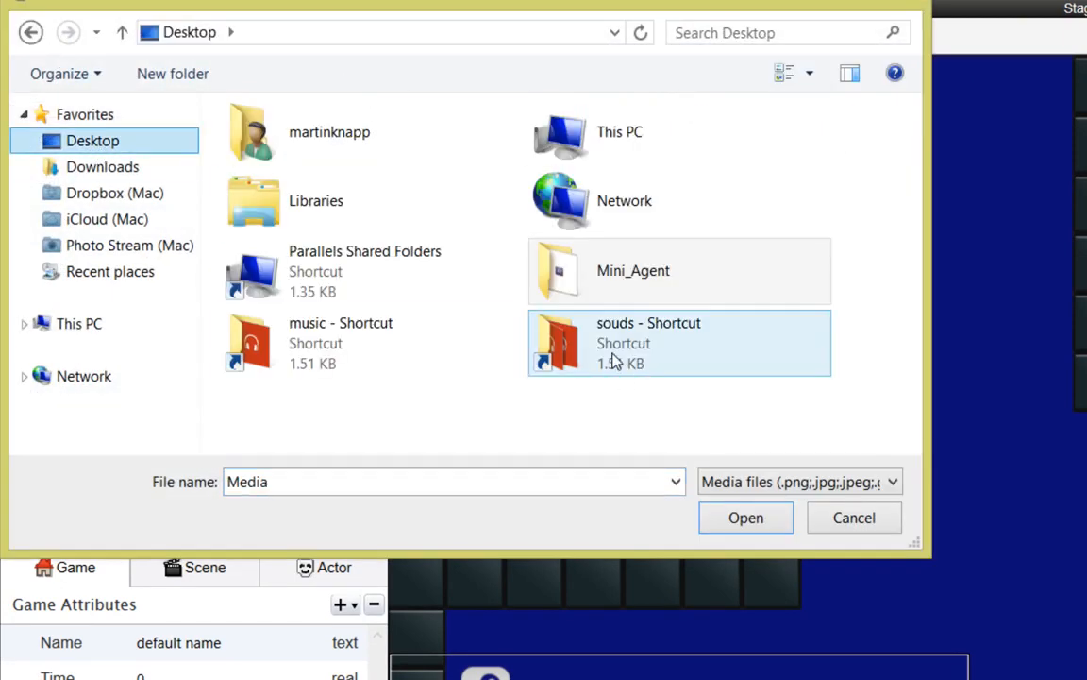
double_click(615, 362)
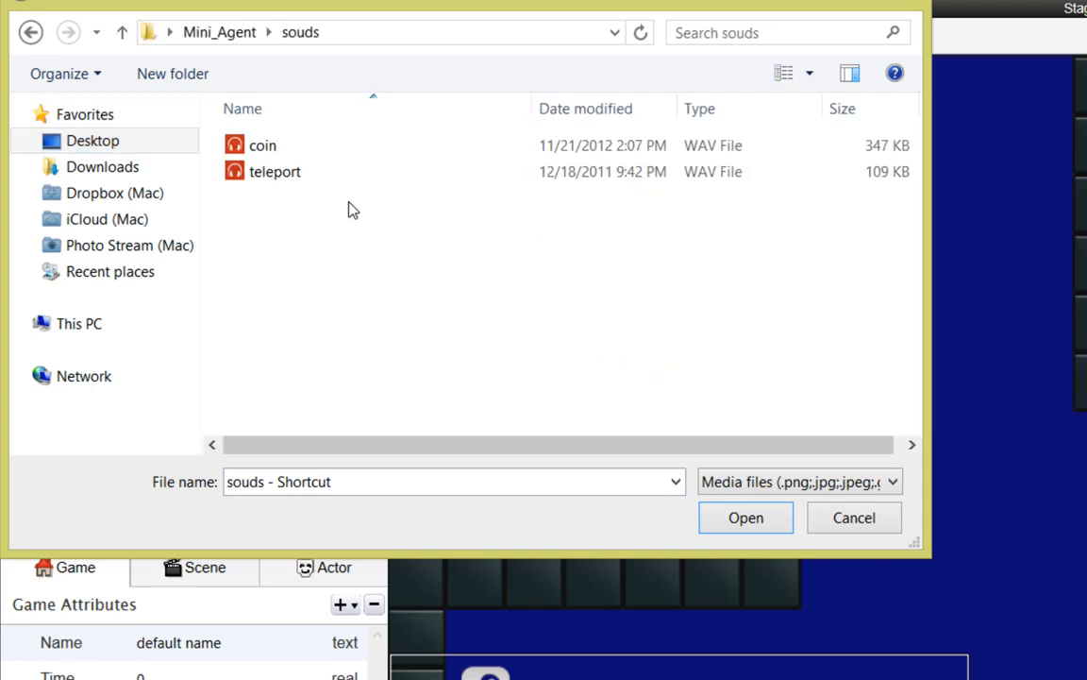
left_click(277, 148)
left_click(295, 175, "shift")
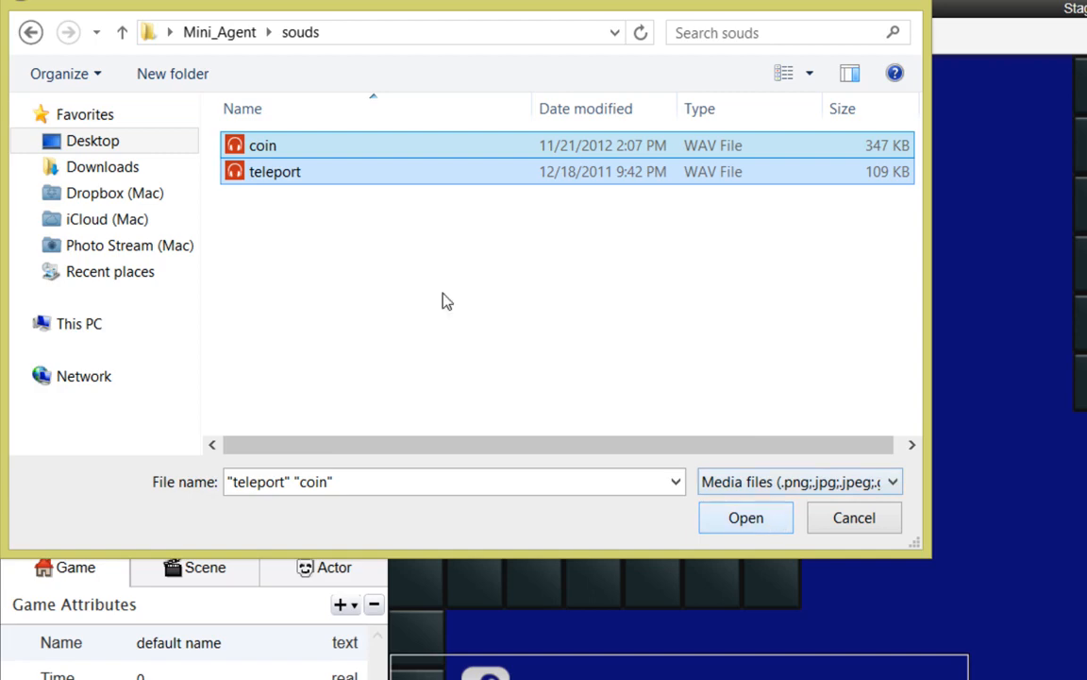
left_click(746, 519)
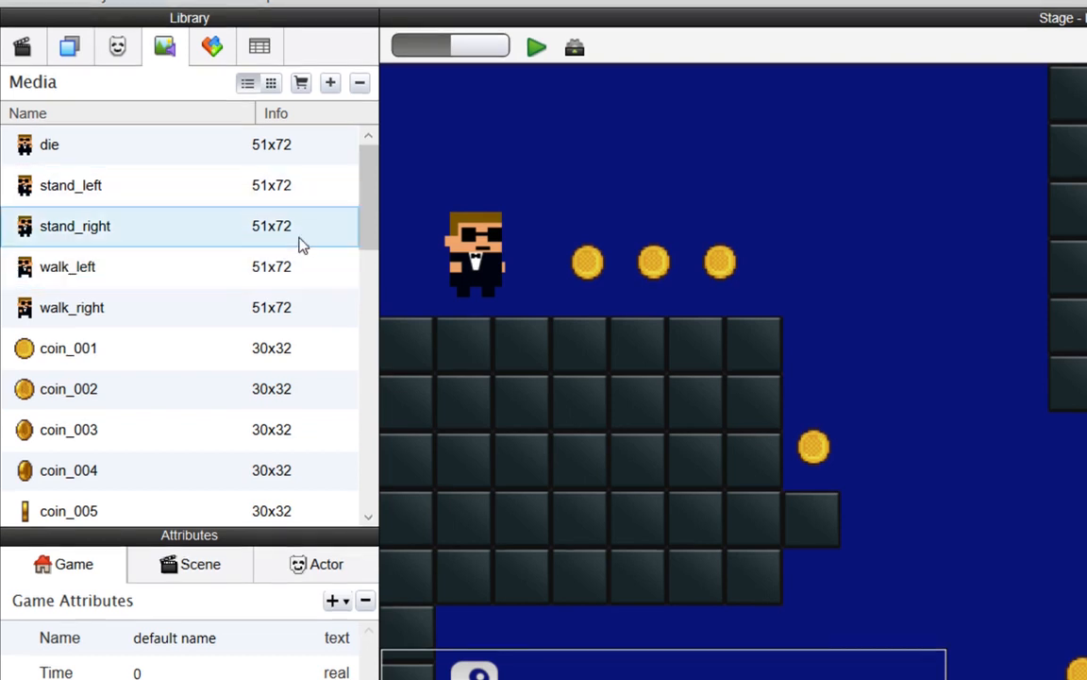
Play back the imported coin, teleport and mini_agent_music sounds in the media list.
left_click_drag(371, 223, 352, 498)
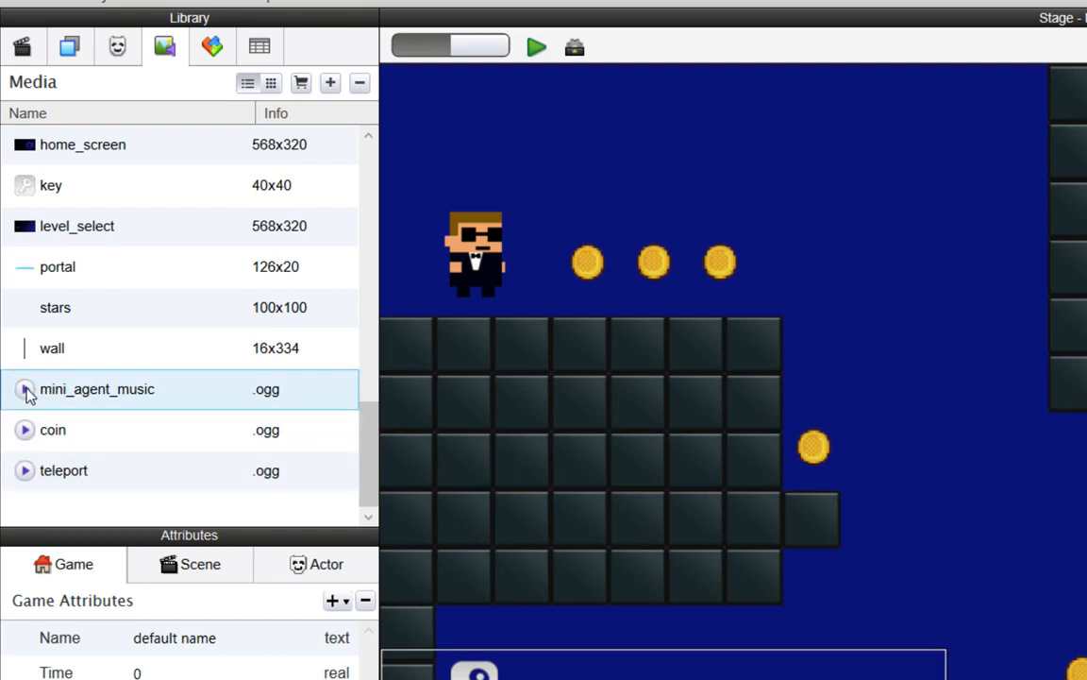
left_click(25, 430)
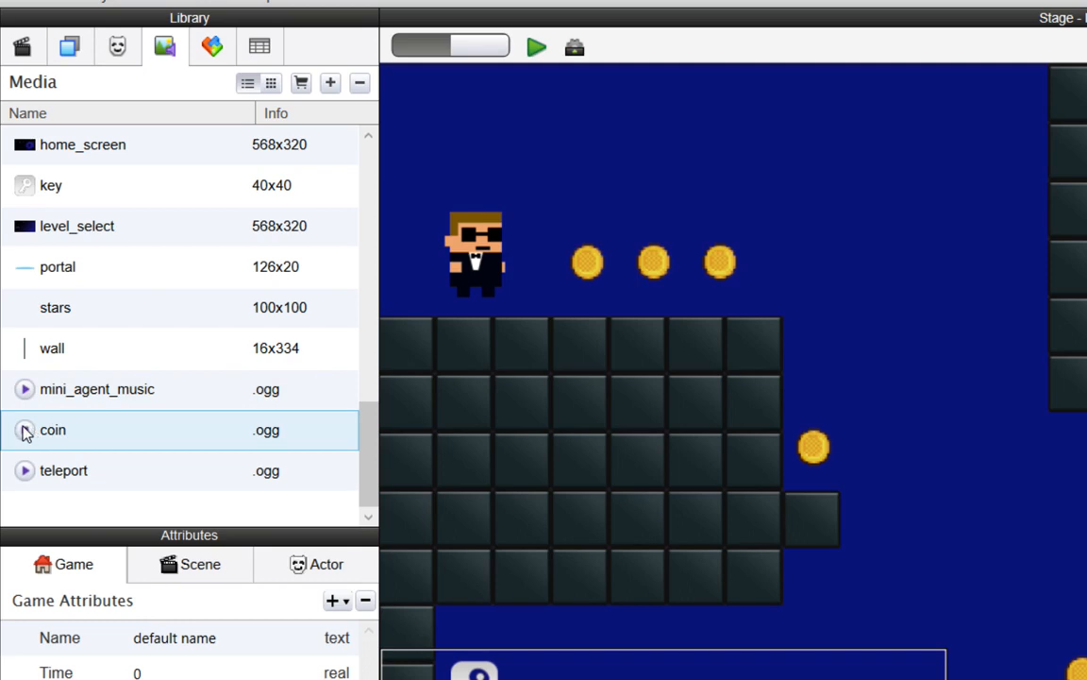
left_click(25, 471)
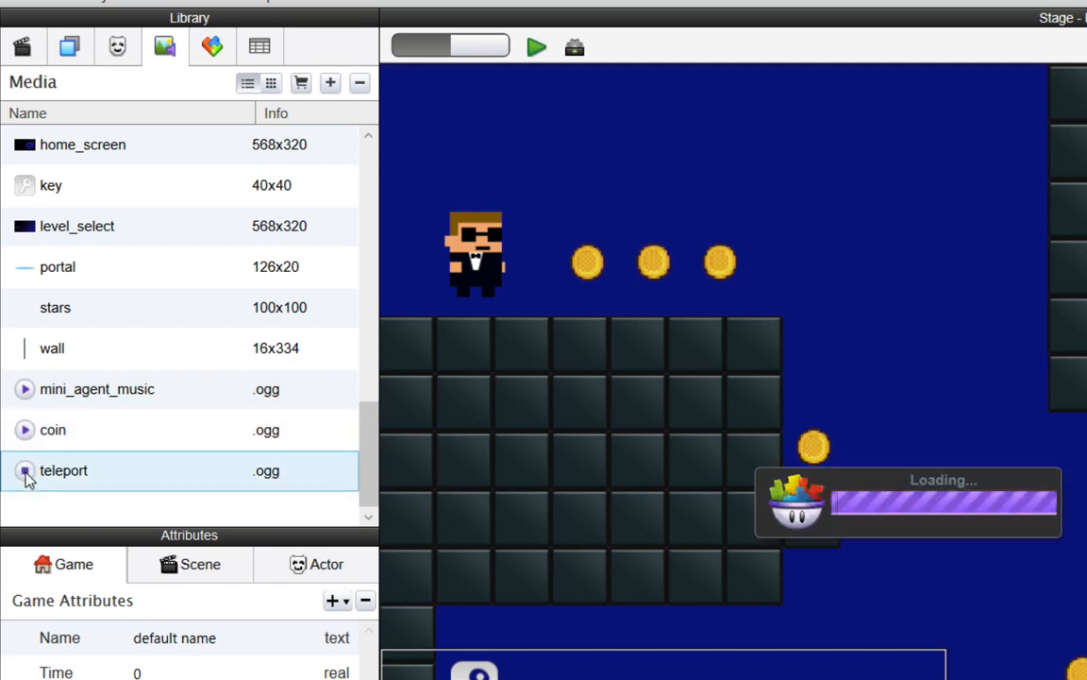
left_click(26, 391)
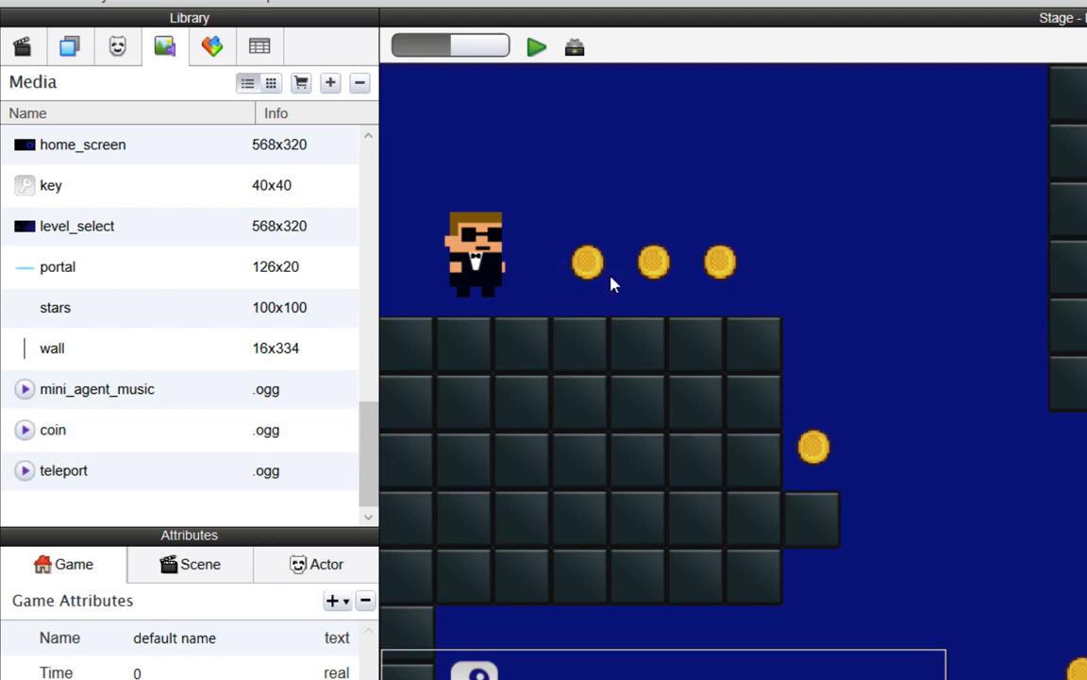
Open the coin actor's rules in an enlarged Backstage, collapse Animate, and expand the do section of its Agent collision rule.
left_click(118, 49)
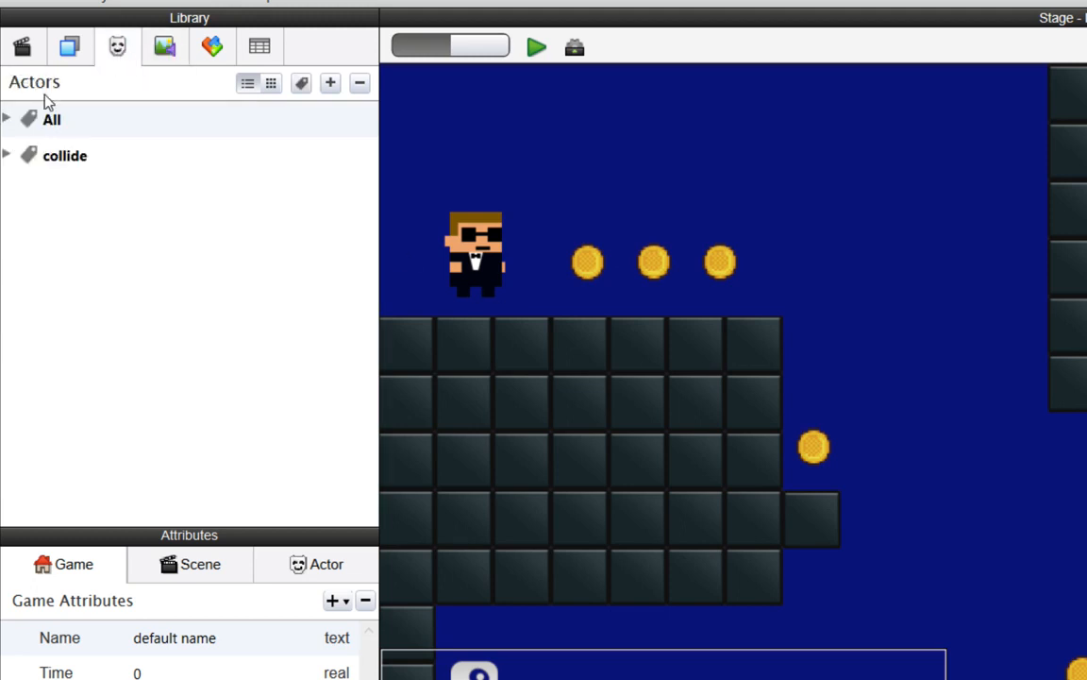
left_click(7, 120)
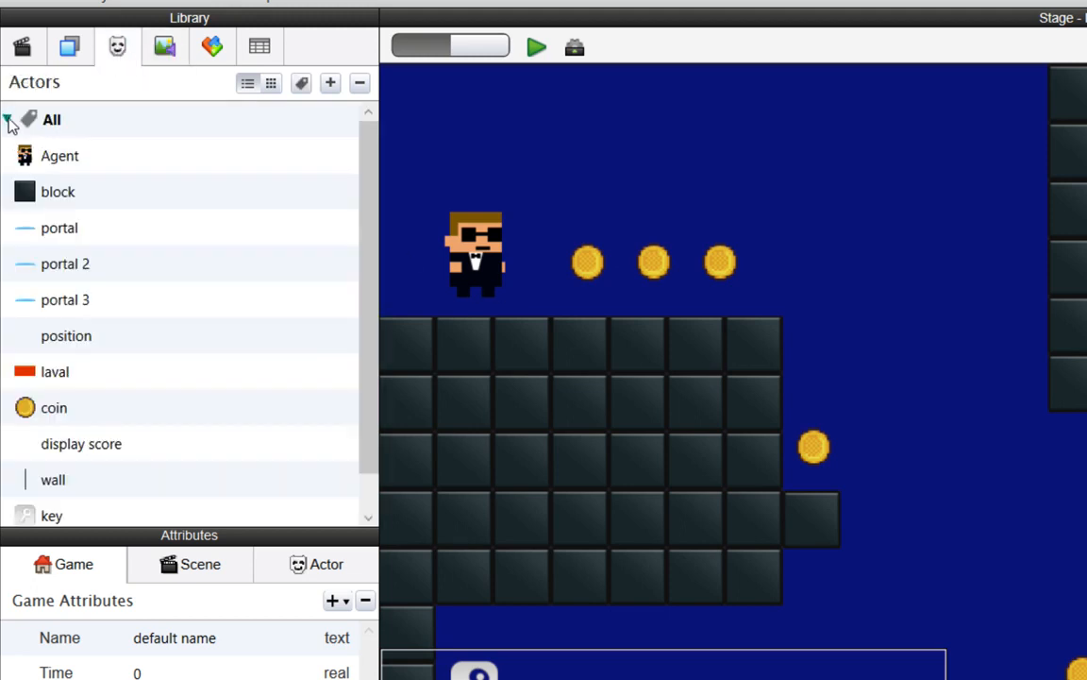
left_click(84, 416)
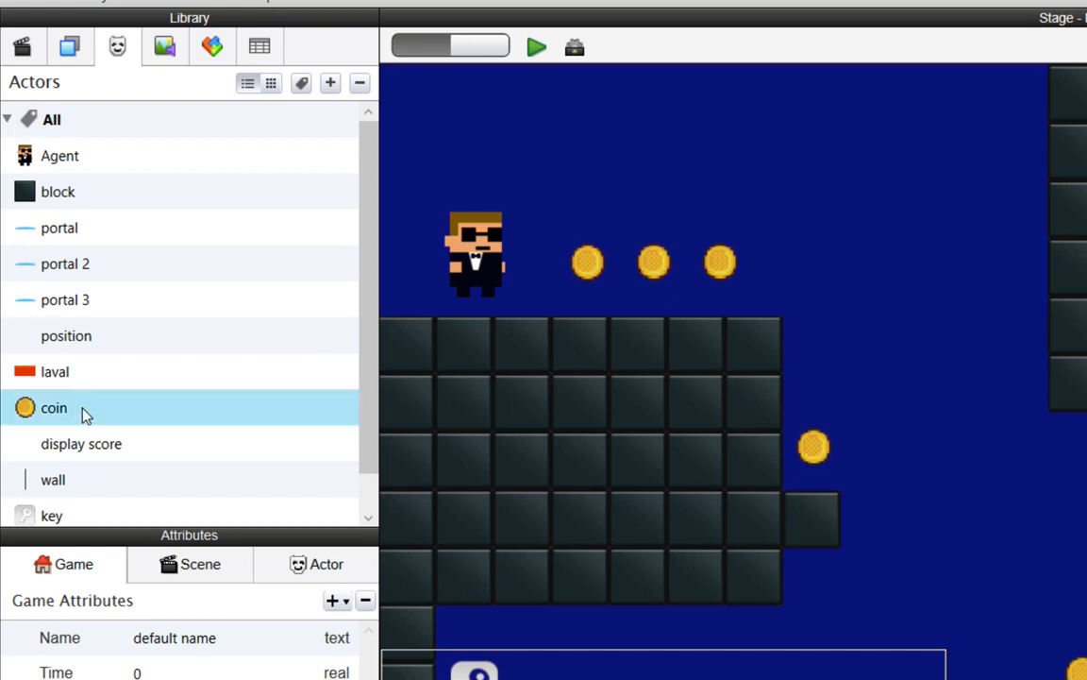
left_click(575, 49)
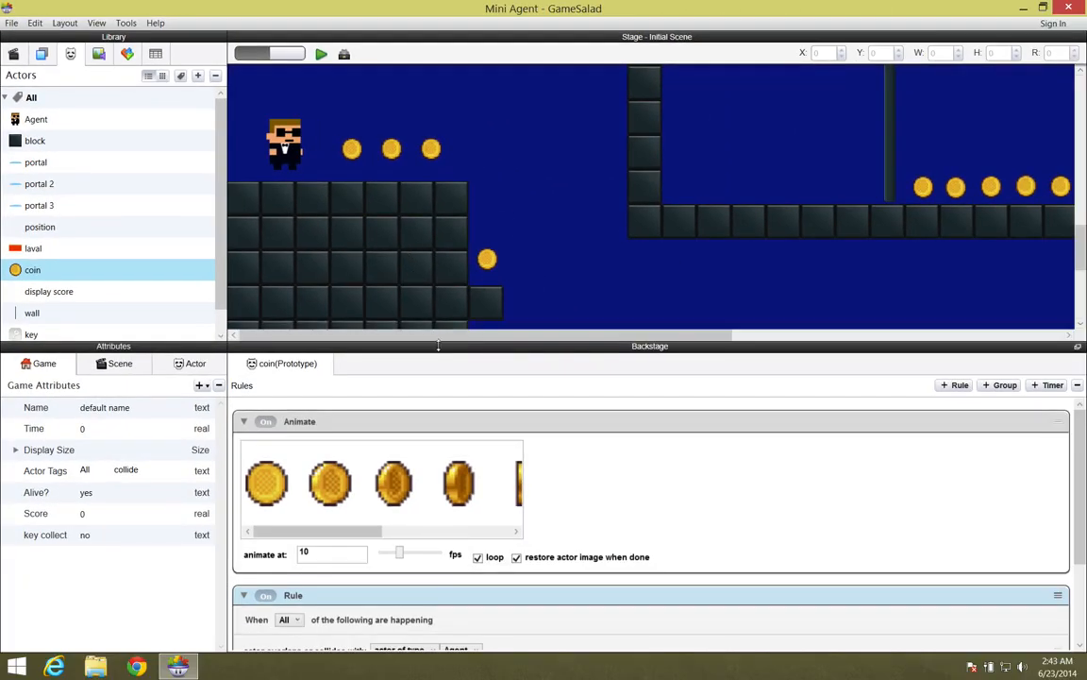
left_click_drag(461, 360, 444, 118)
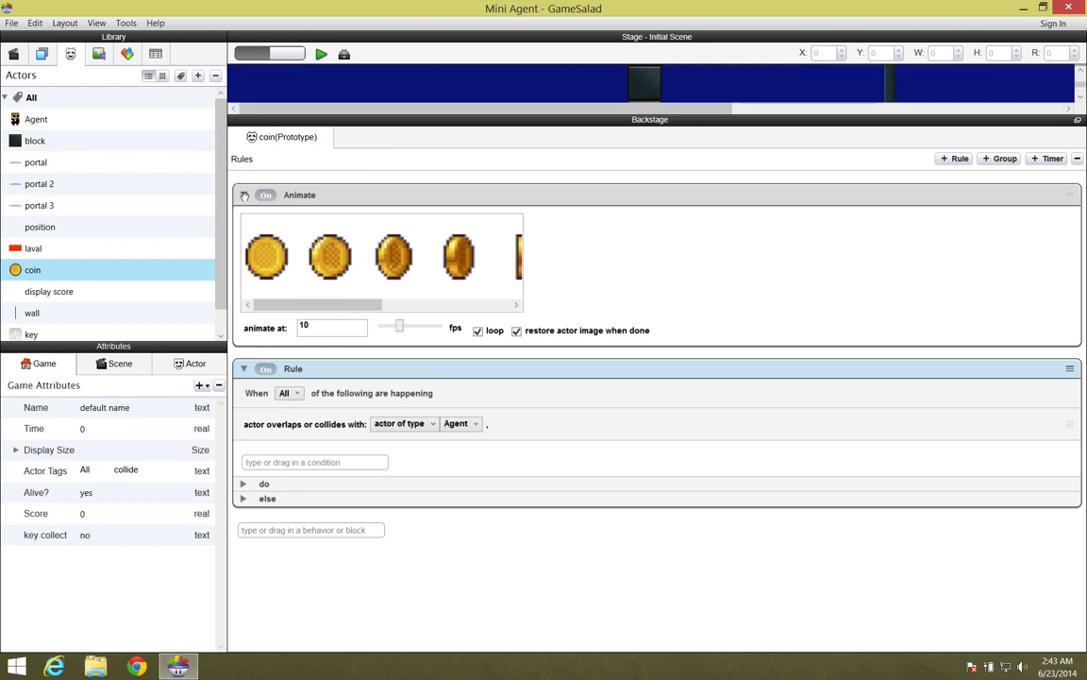
left_click(244, 195)
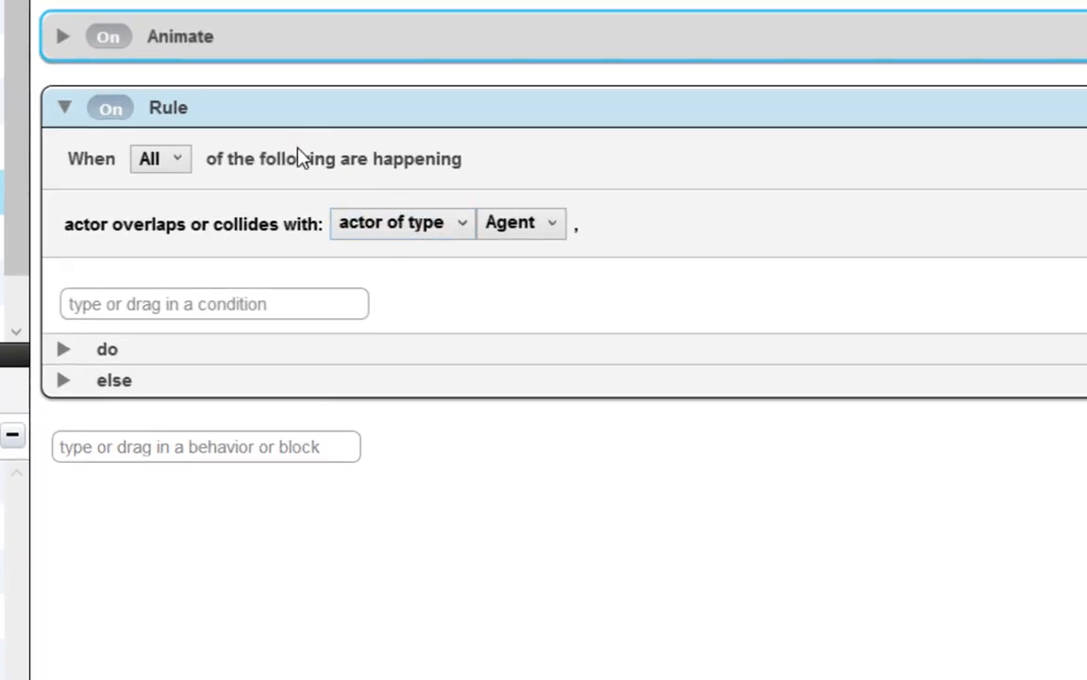
left_click(63, 351)
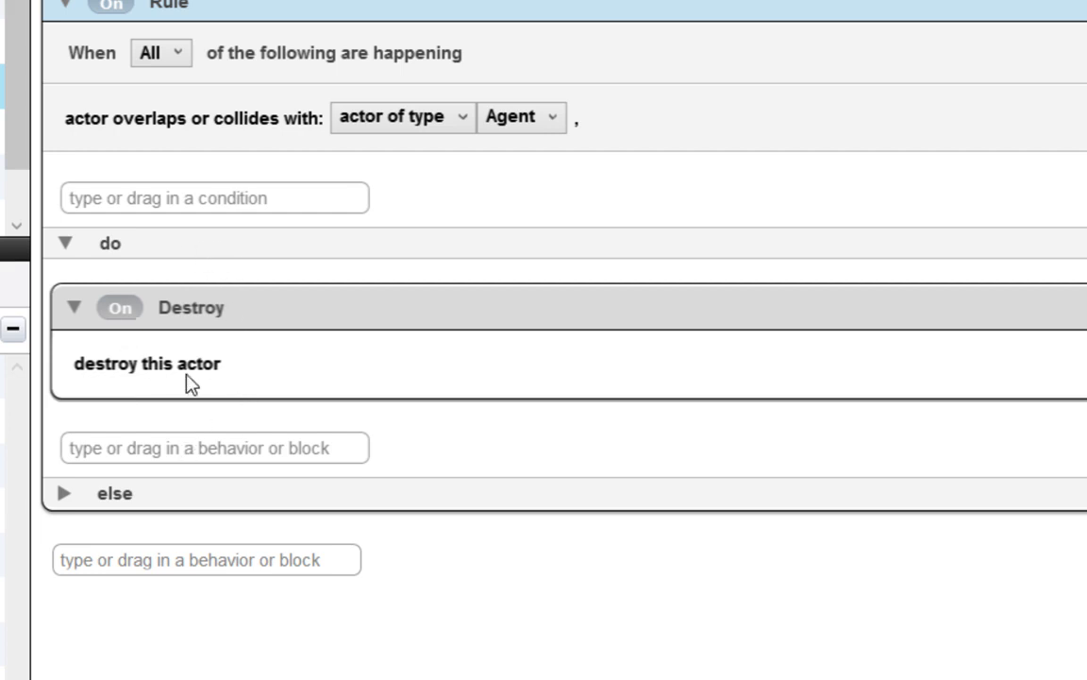
Add a Play Sound behavior below Destroy in the coin's Agent collision rule and set its sound to coin.
left_click(178, 444)
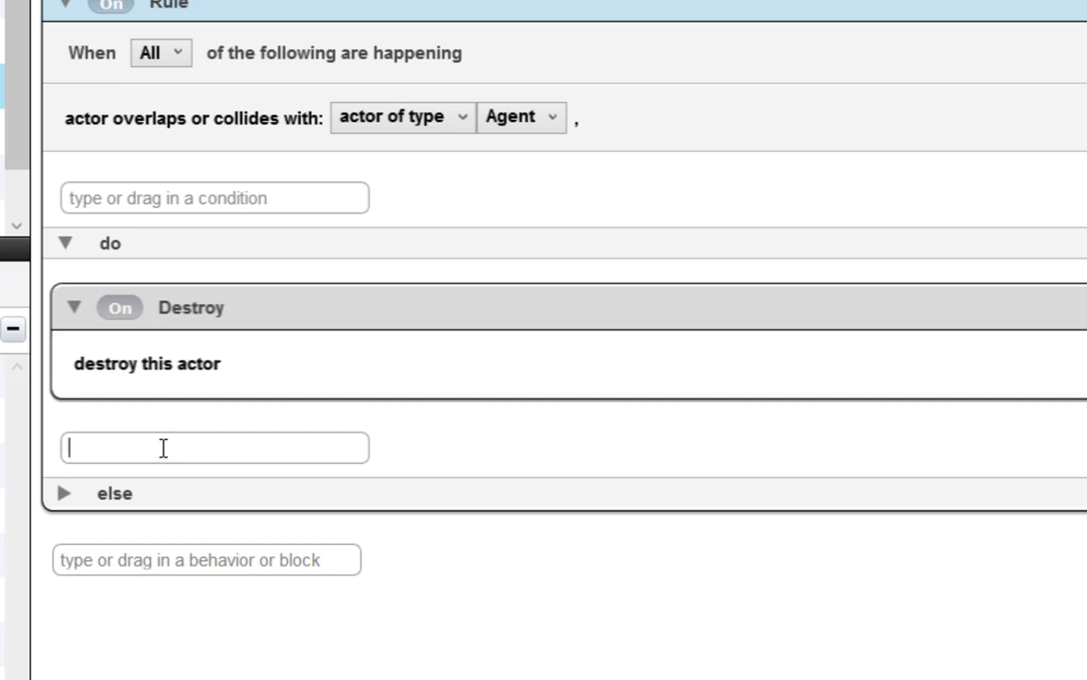
type("play Music")
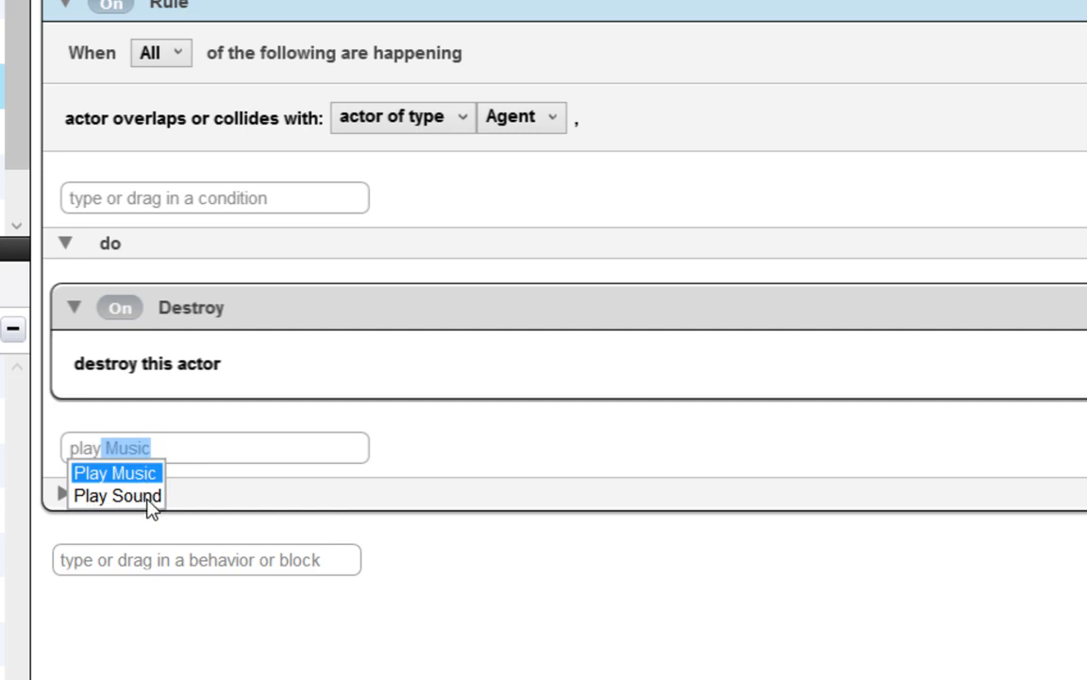
left_click(151, 496)
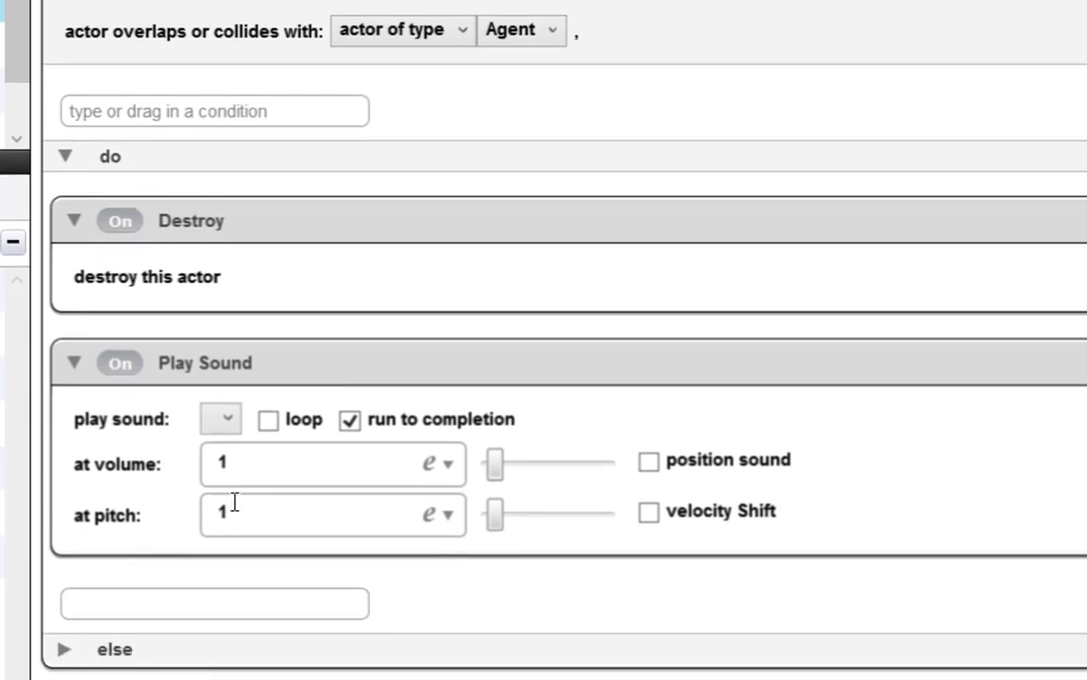
left_click(228, 421)
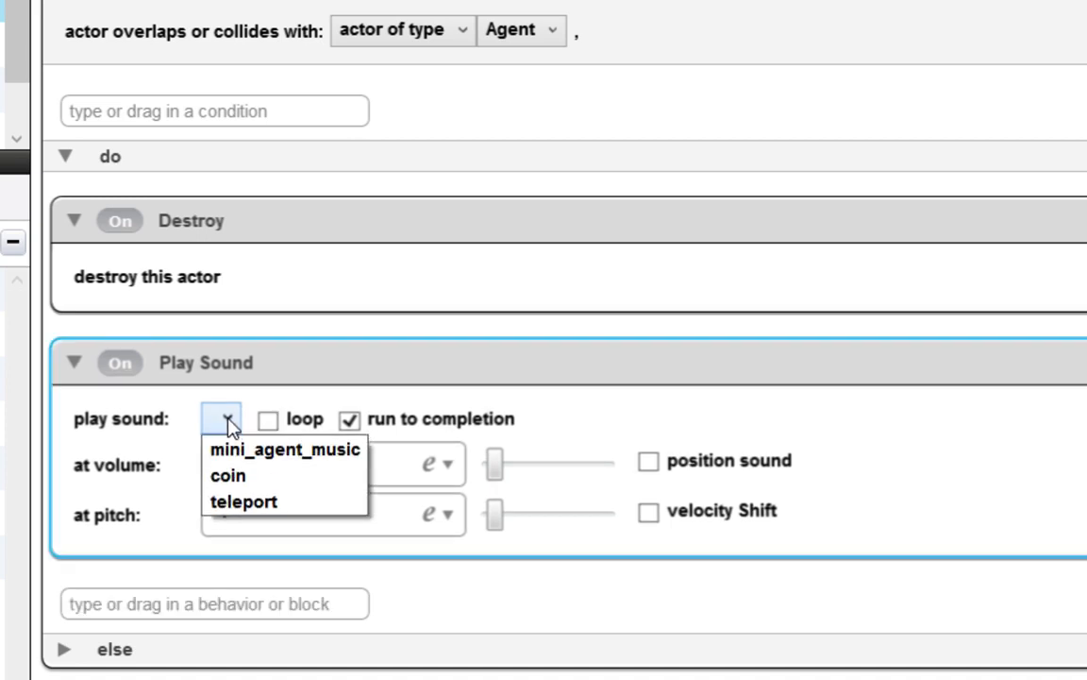
left_click(260, 476)
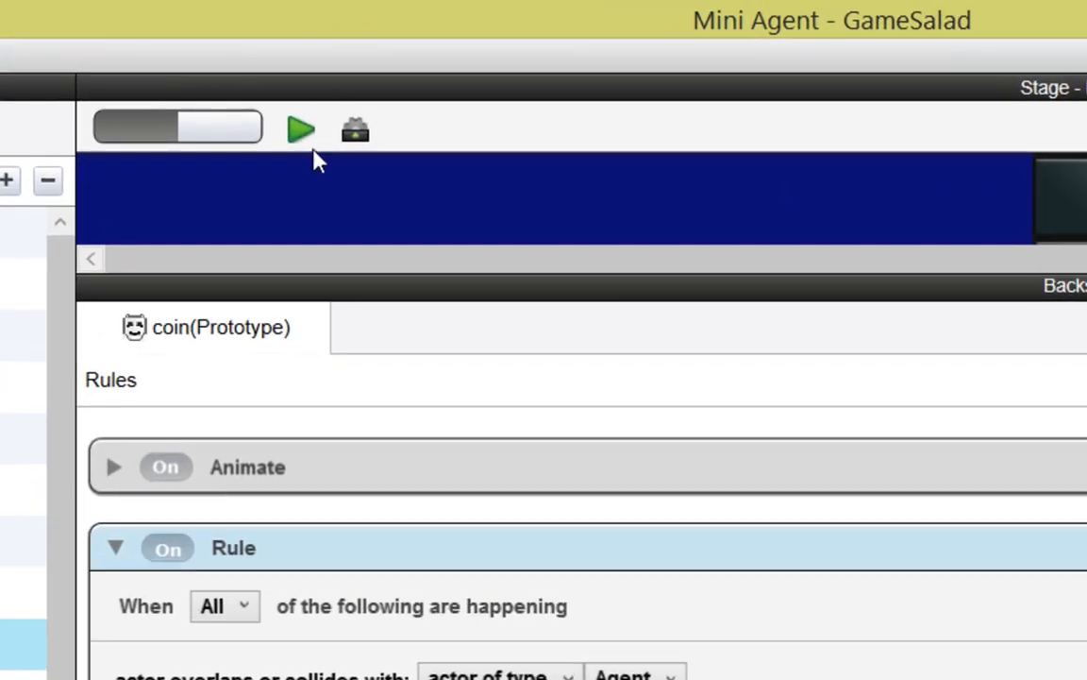
Preview the game, walk the agent right through the coins to test the coin sound, and return to the editor.
left_click(303, 132)
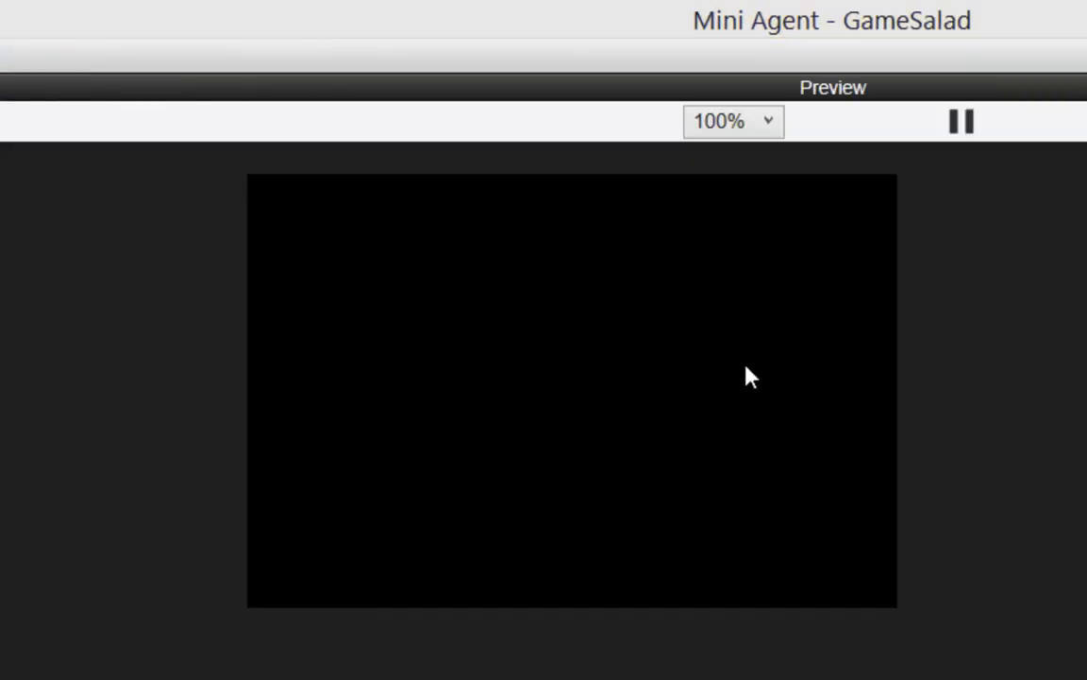
key("Right")
key("Right")
key("Right")
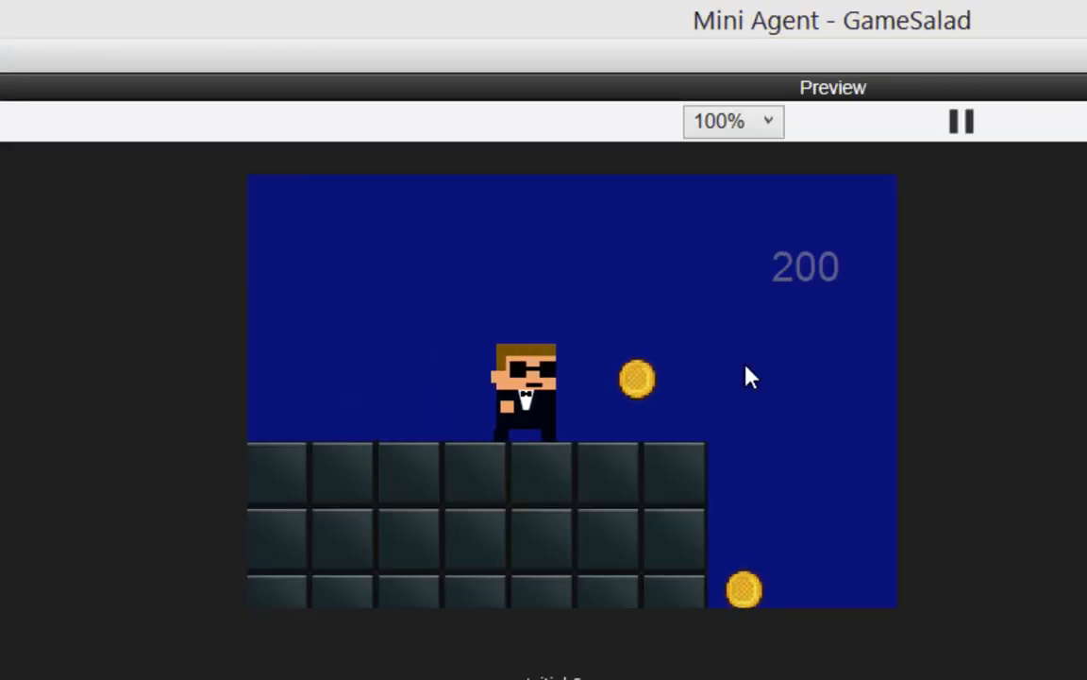
key("Right")
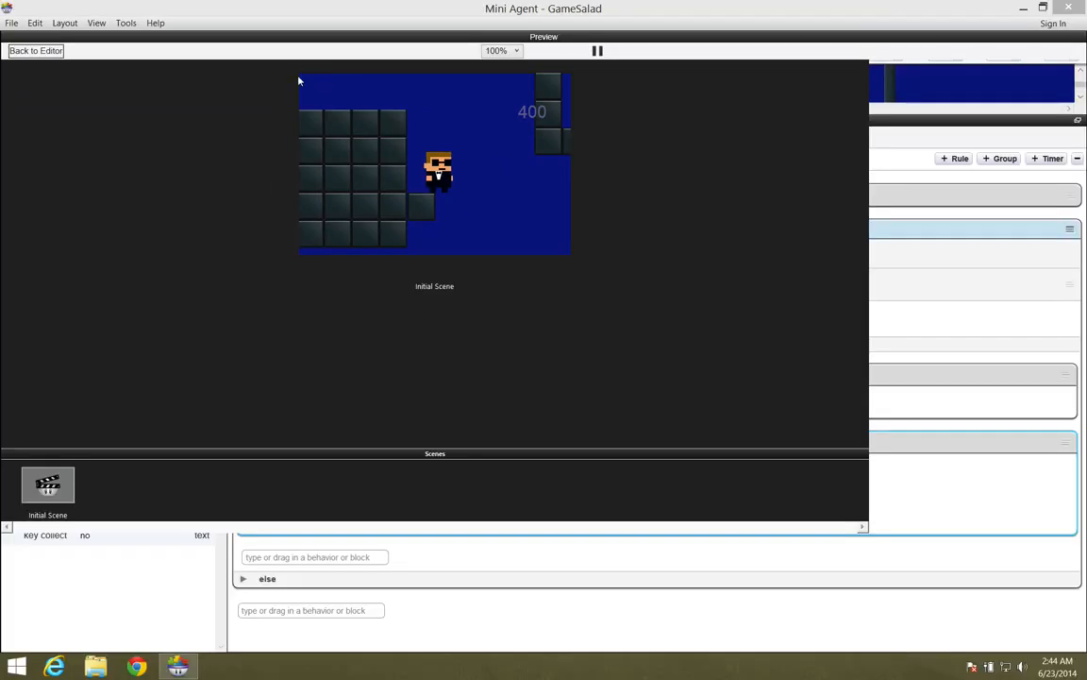
left_click(36, 51)
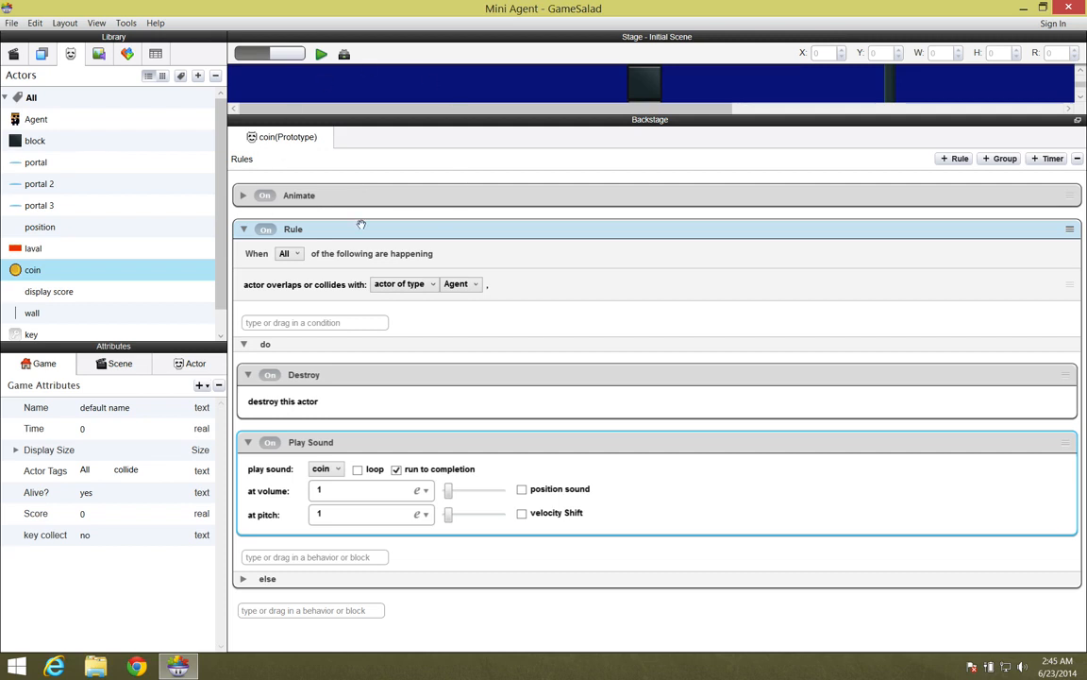
Open the portal actor and add a rule with a Collision condition for overlapping or colliding with actor of type Agent.
left_click(41, 163)
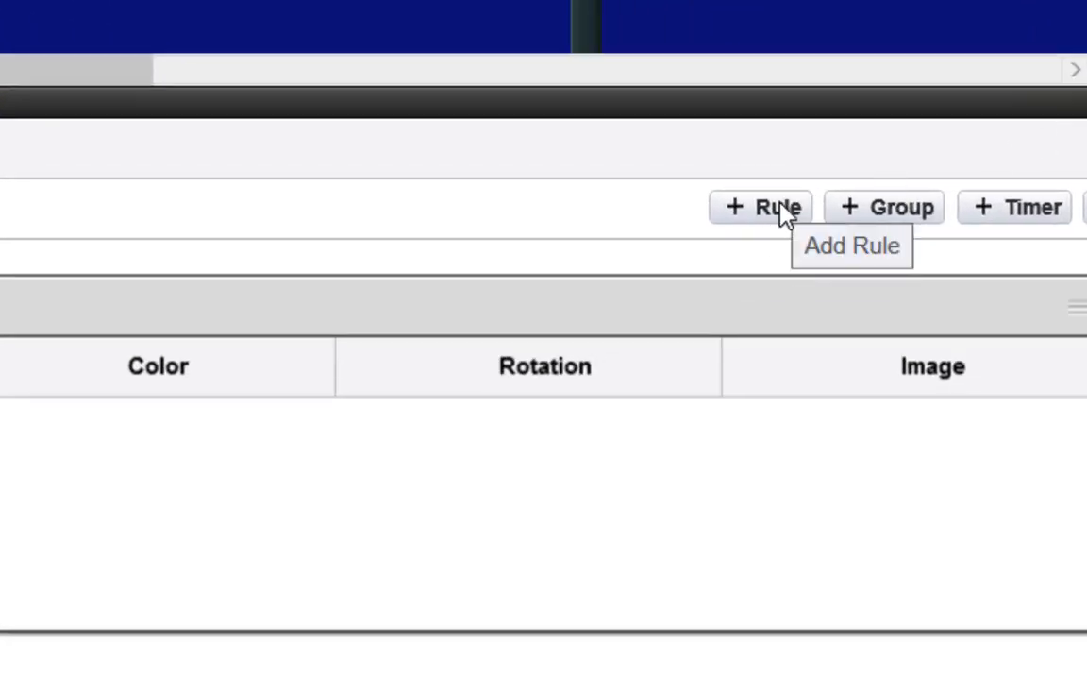
left_click(779, 209)
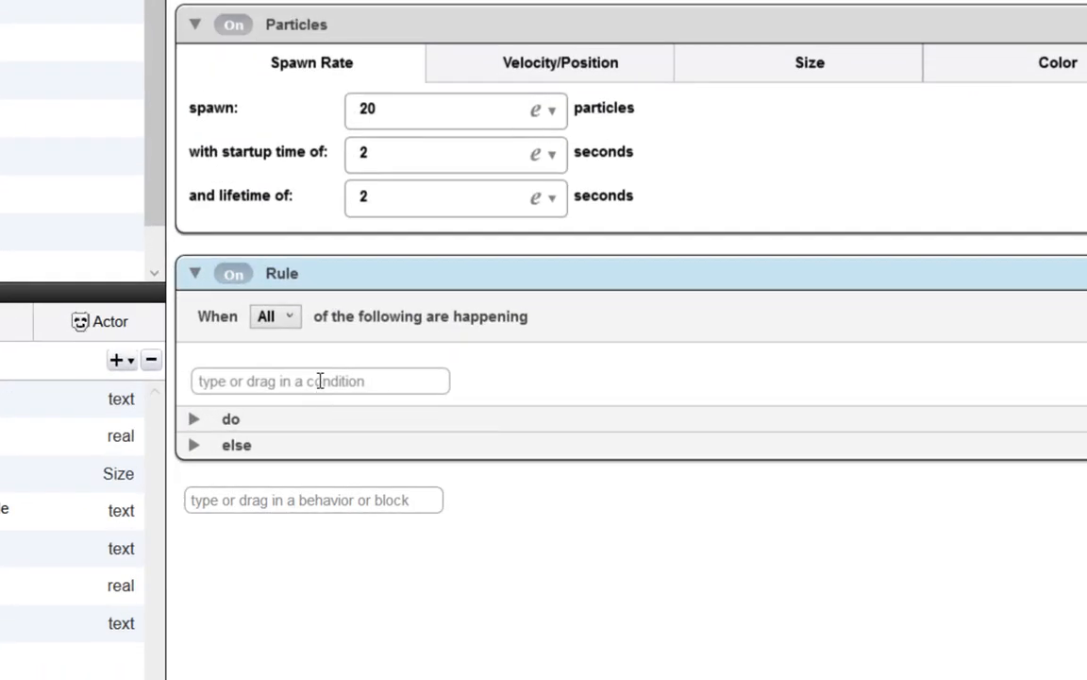
left_click(315, 396)
type("collision")
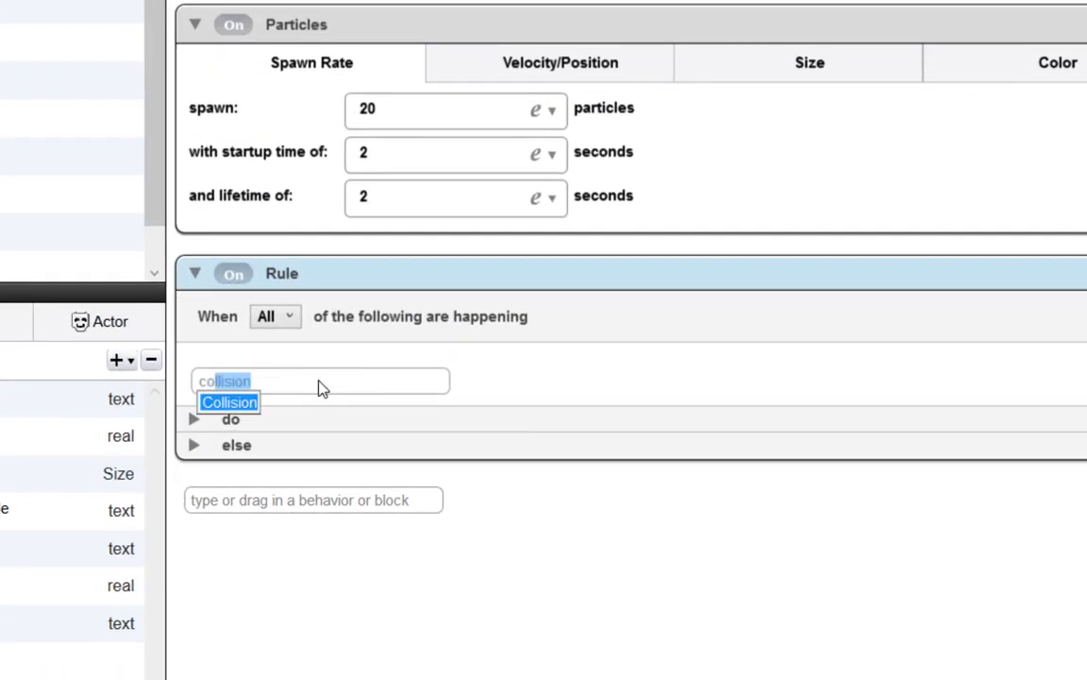
left_click(227, 403)
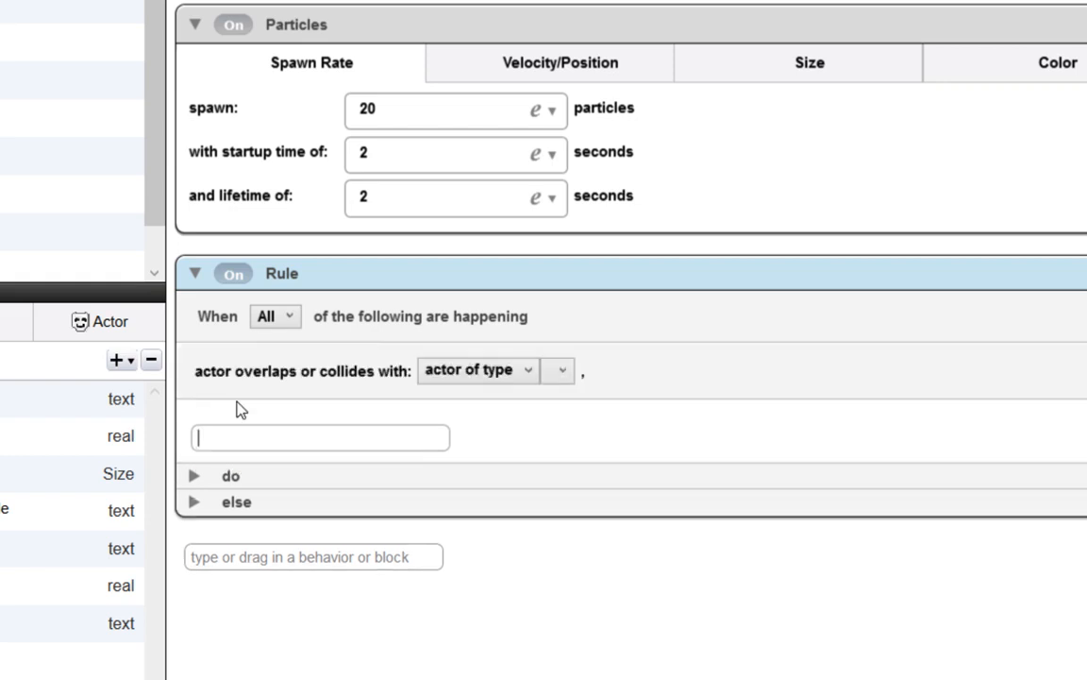
left_click(563, 374)
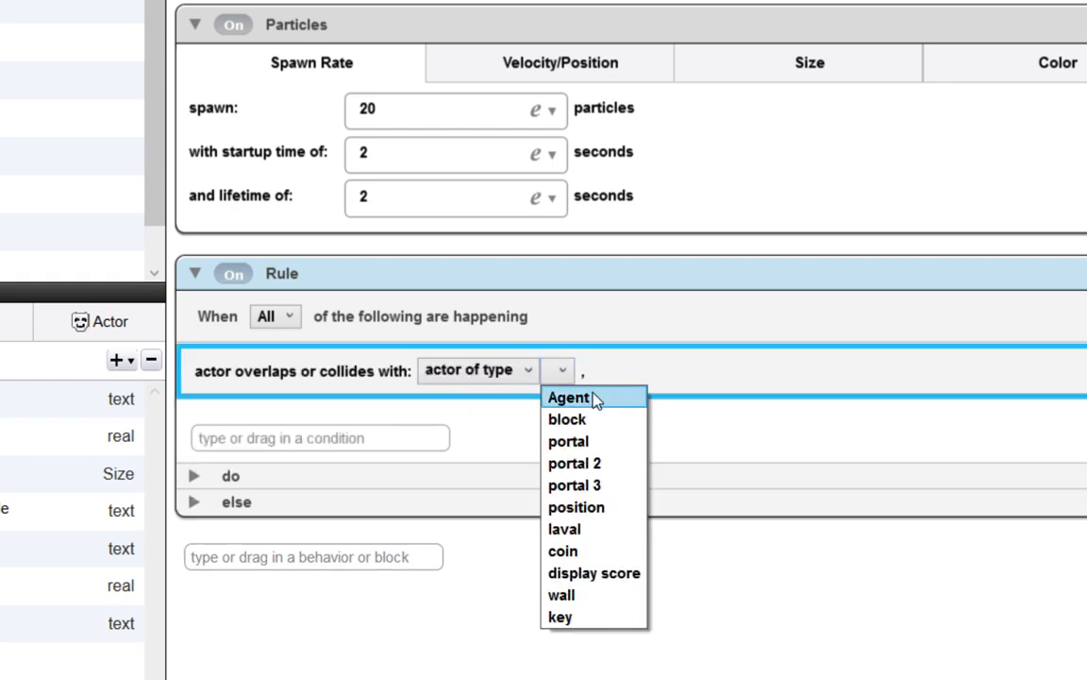
left_click(596, 400)
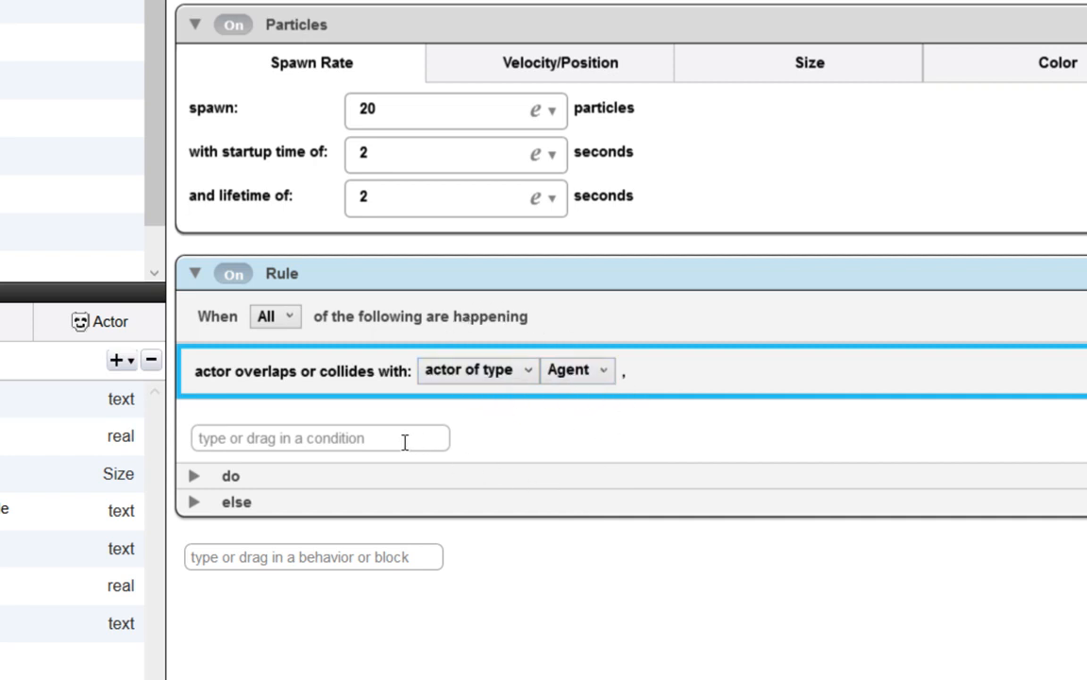
Add a Play Sound behavior to the do section of portal's Agent collision rule and set its sound to teleport.
left_click(194, 477)
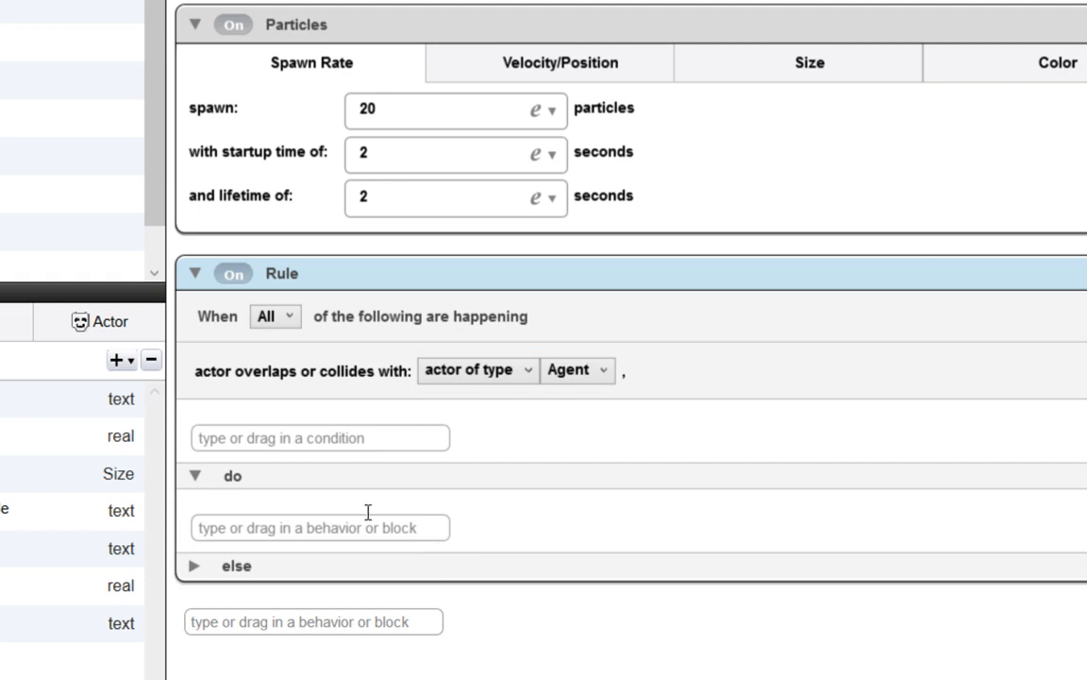
left_click(262, 534)
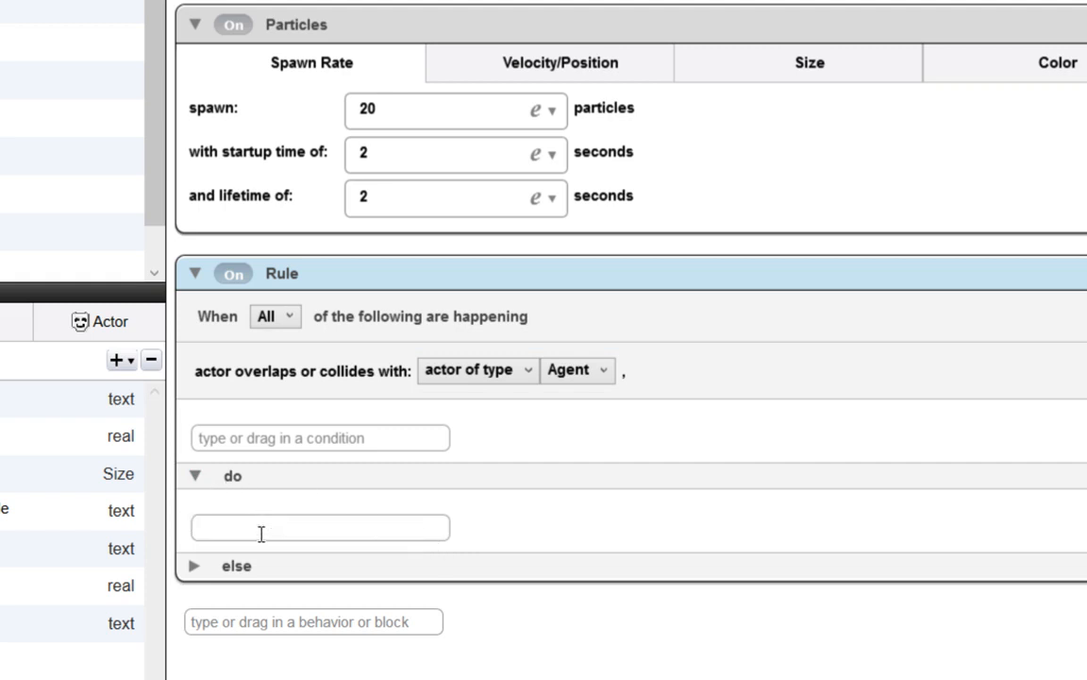
type("play Music")
left_click(236, 567)
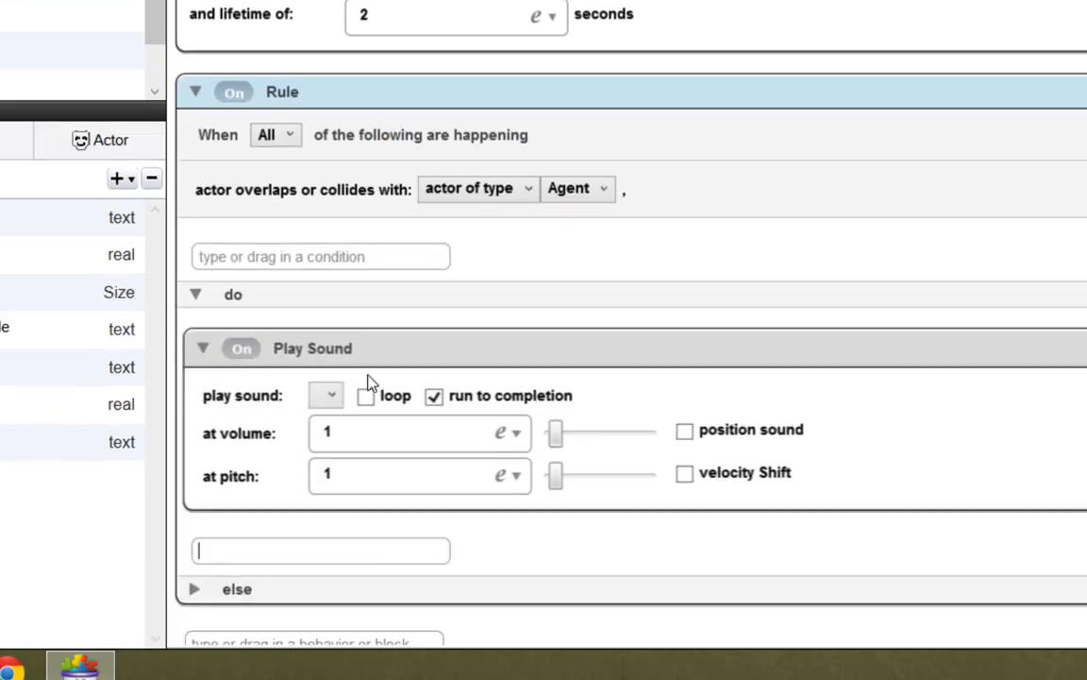
left_click(332, 397)
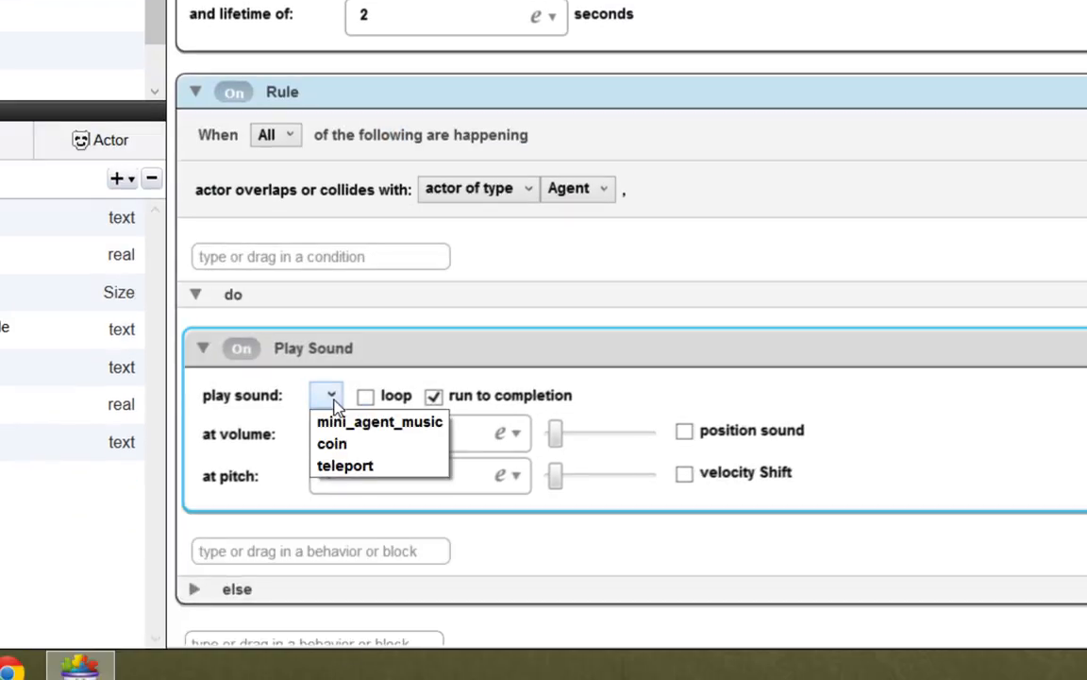
left_click(345, 466)
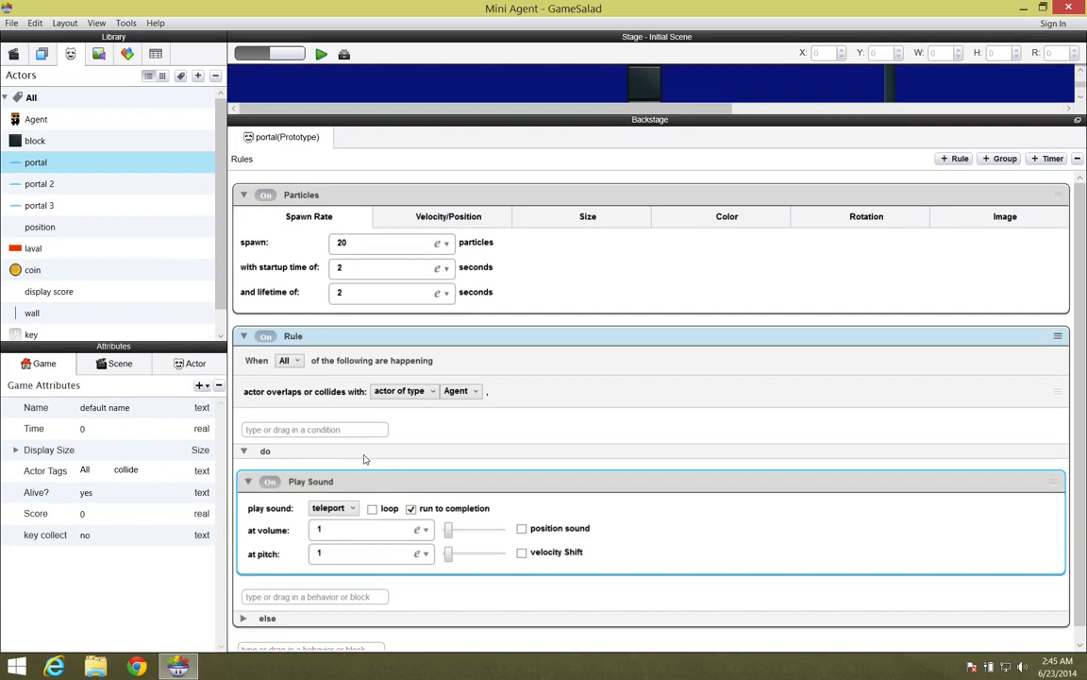
Open the portal 2 actor and add a rule with a Collision condition for actor of type Agent.
left_click(51, 185)
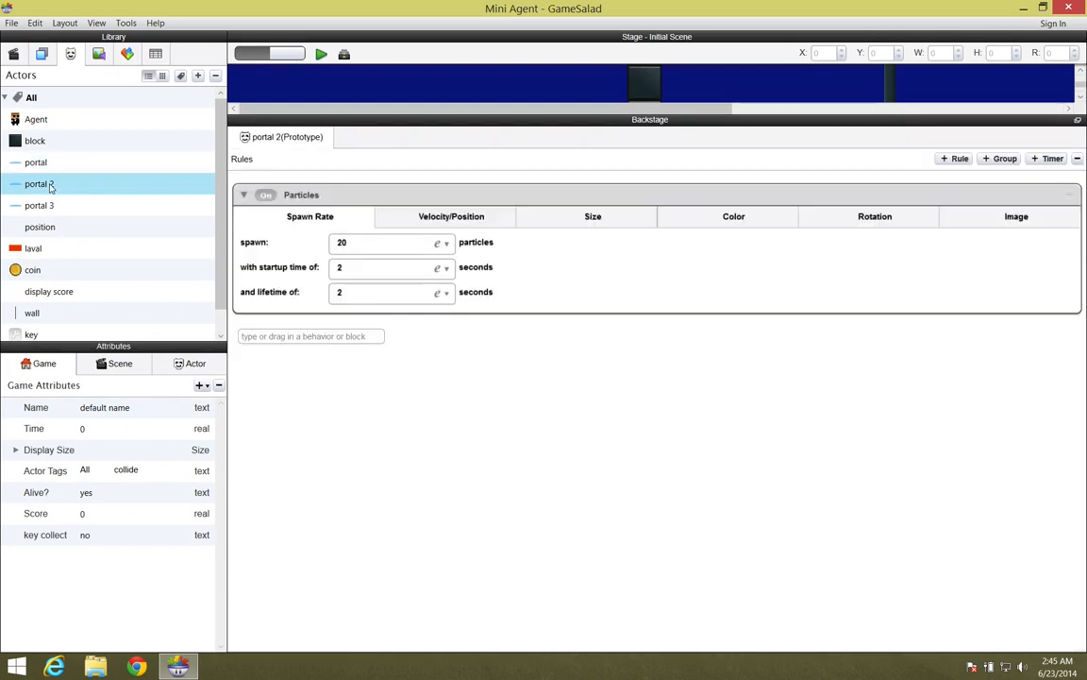
left_click(959, 160)
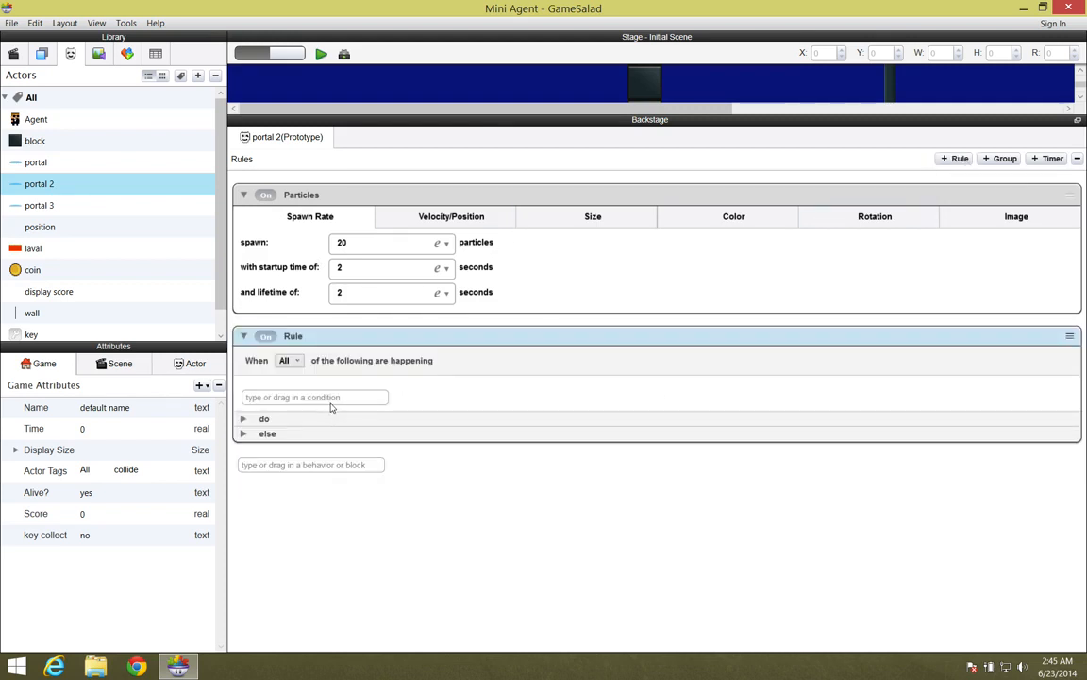
left_click(331, 397)
type("collision")
left_click(269, 407)
left_click(452, 391)
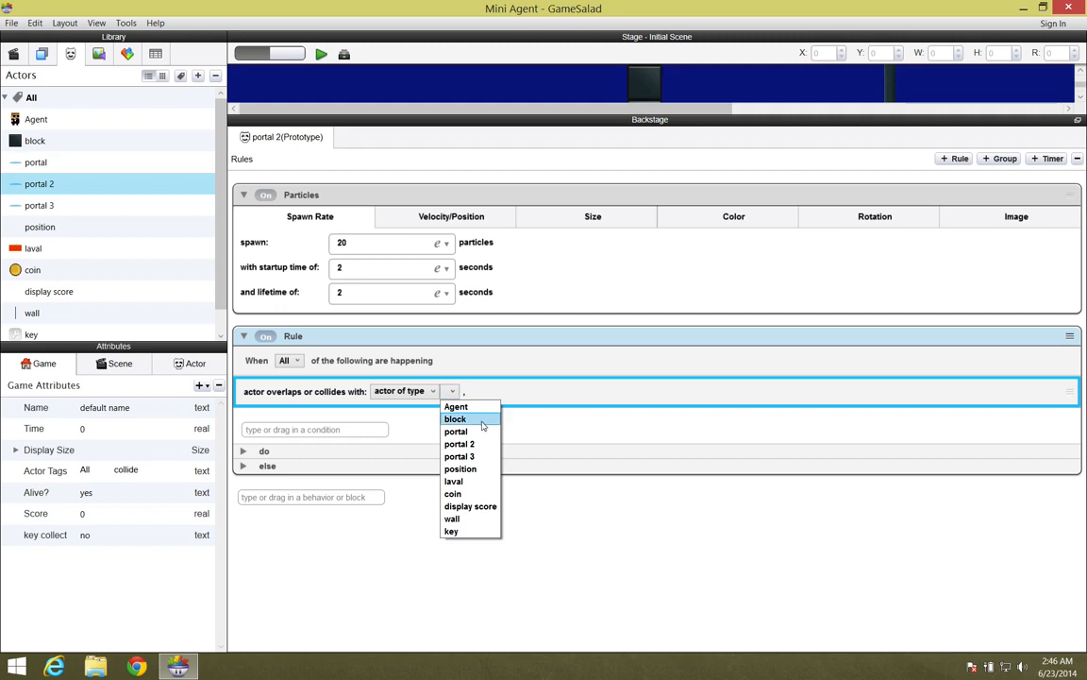
left_click(481, 407)
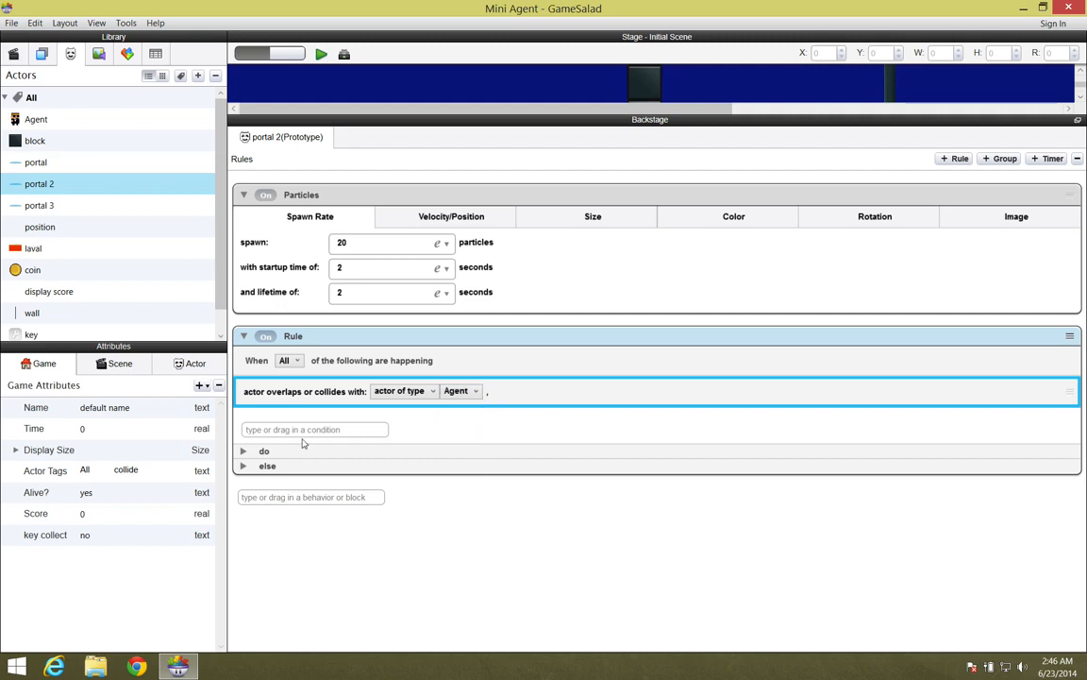
Add a Play Sound behavior to the do section of portal 2's collision rule and set its sound to teleport.
left_click(314, 481)
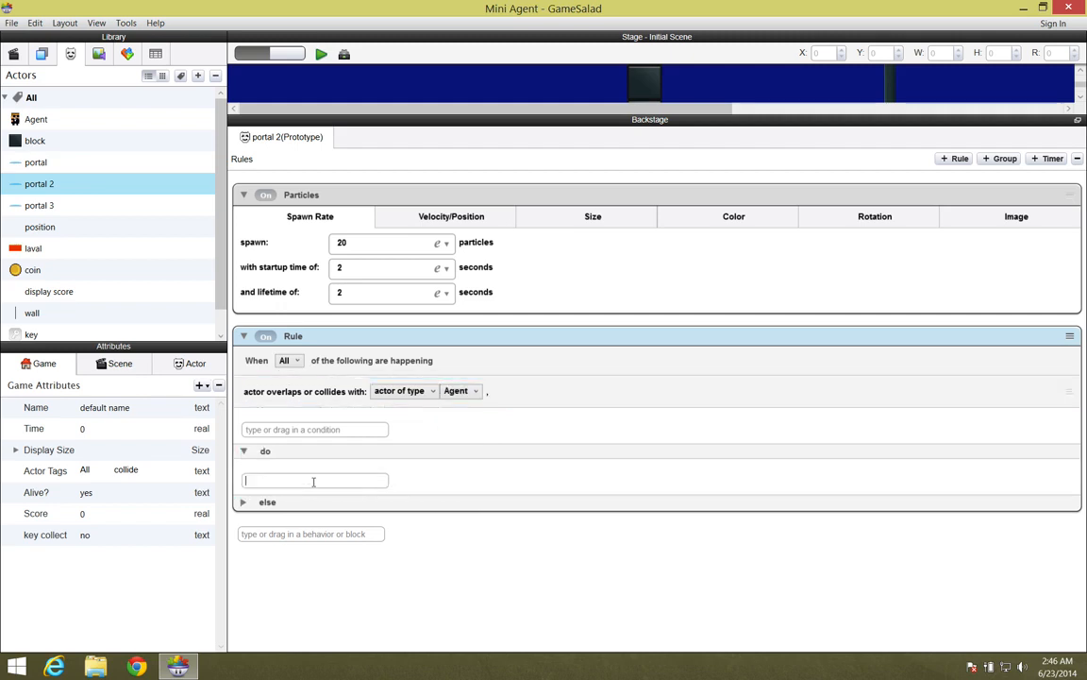
type("play Music")
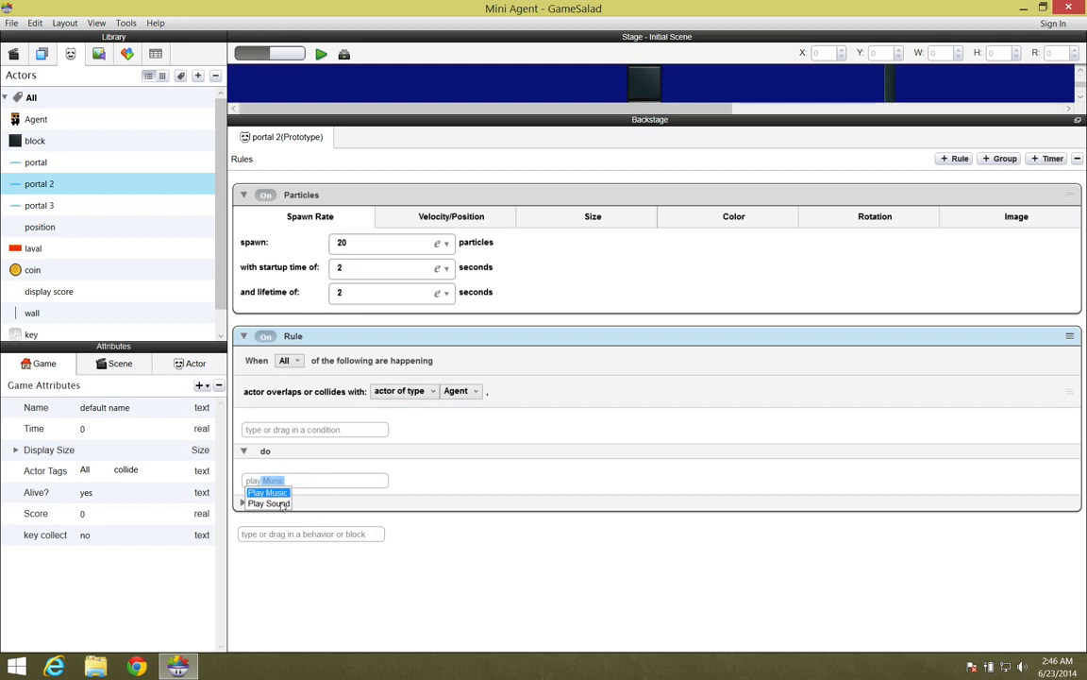
left_click(269, 503)
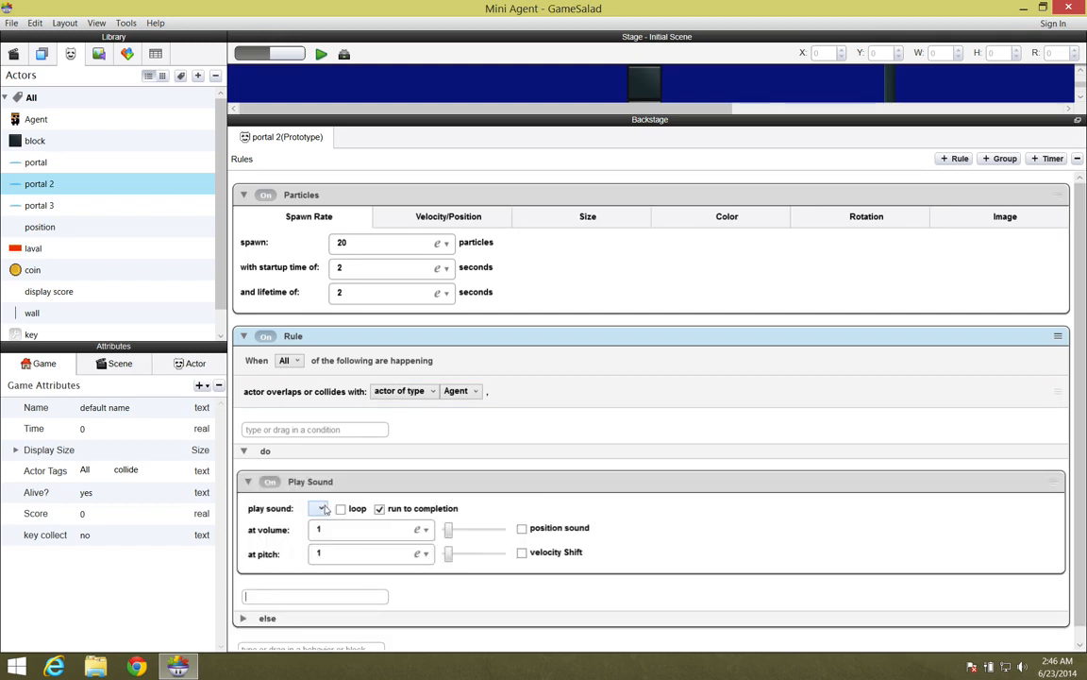
left_click(319, 508)
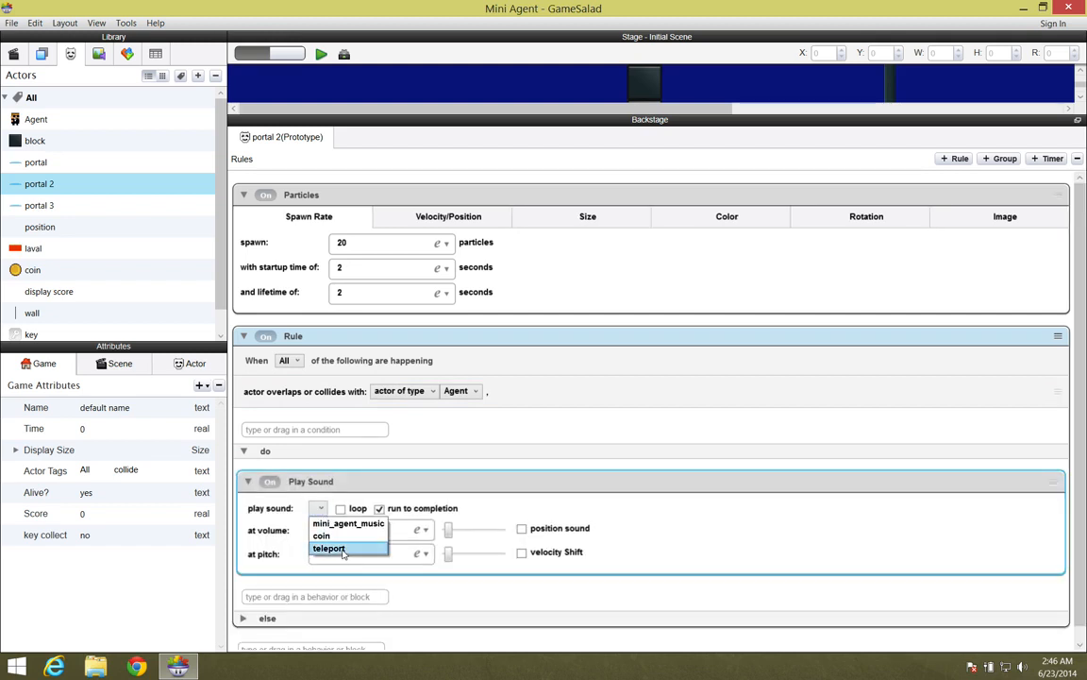
left_click(340, 548)
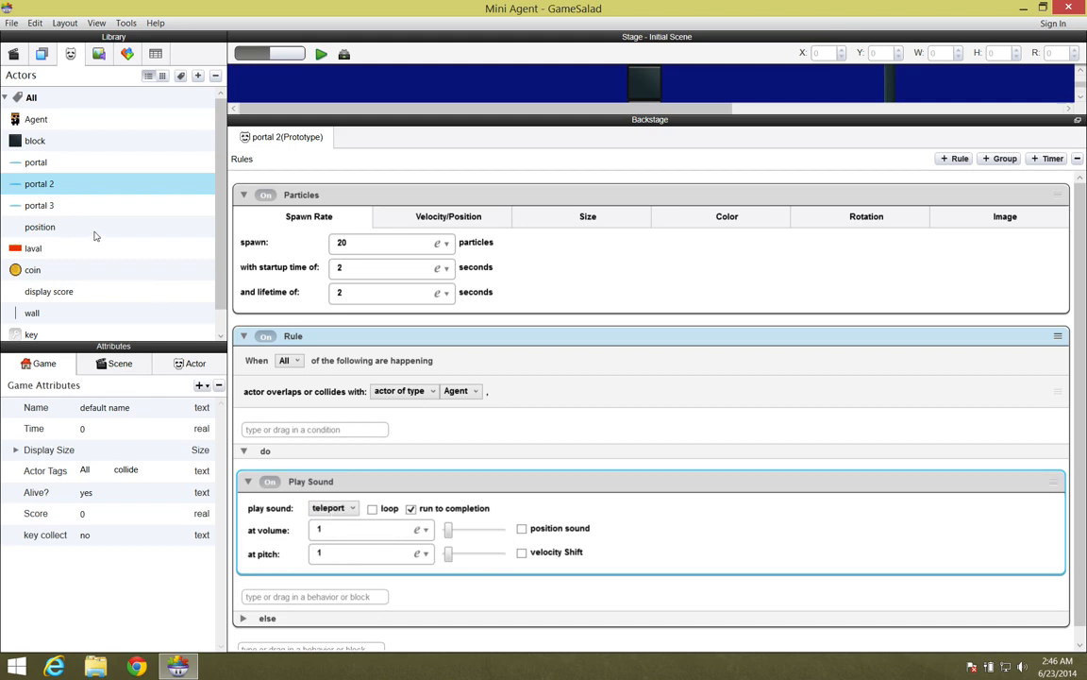
Open the portal 3 actor and add a rule with a Collision condition for actor of type Agent.
left_click(52, 205)
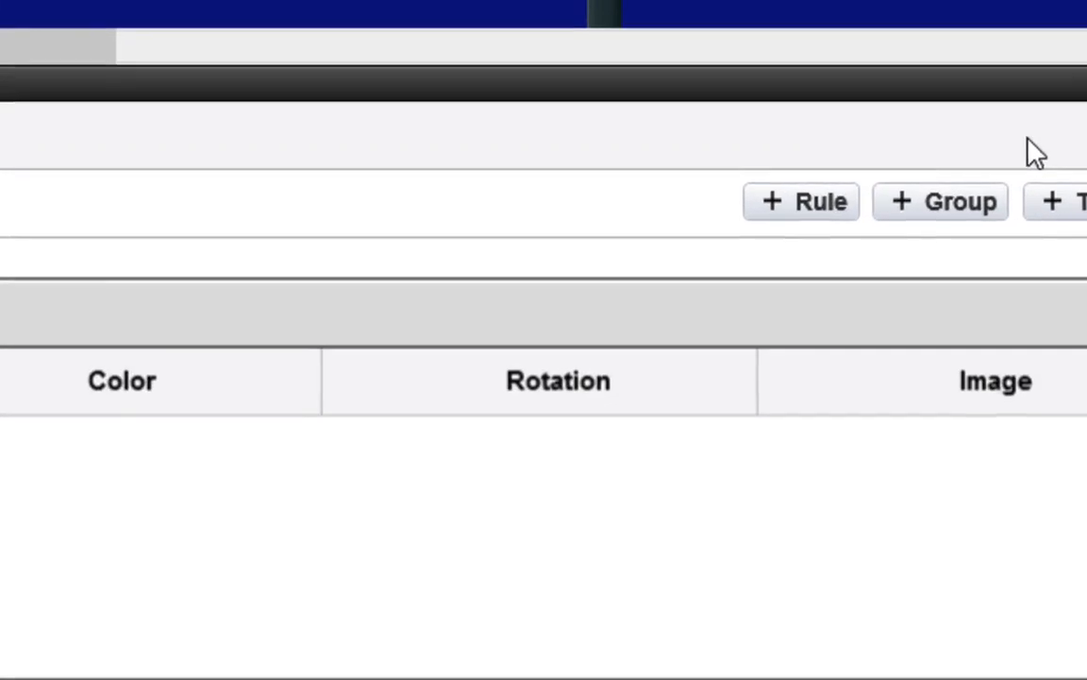
left_click(832, 212)
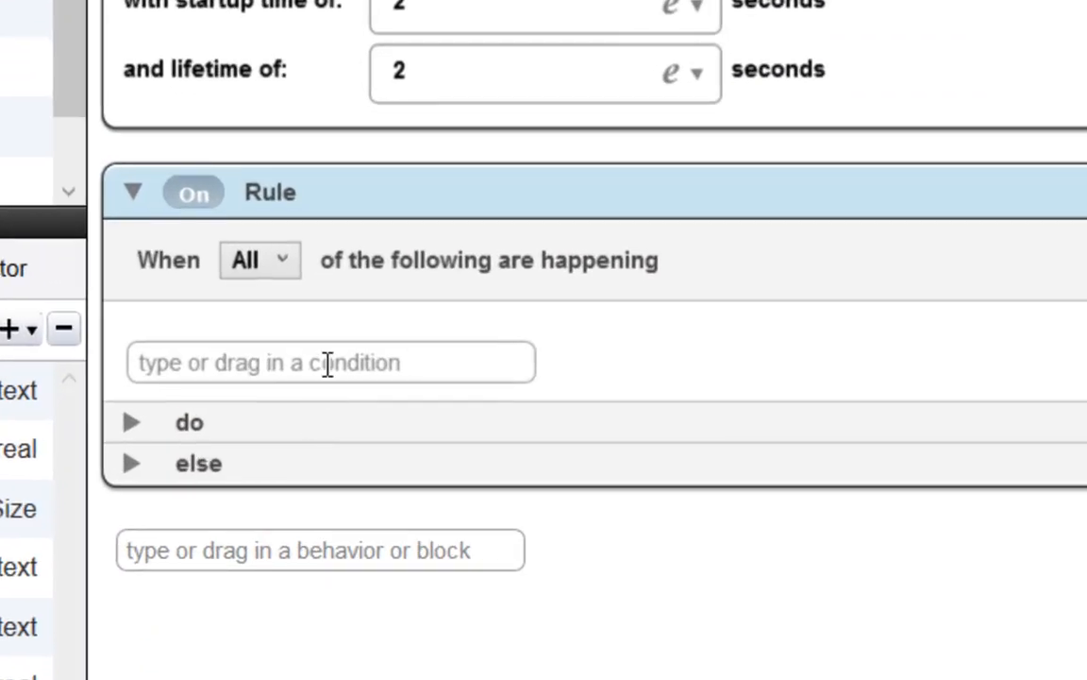
left_click(326, 364)
type("co")
left_click(207, 394)
left_click(713, 347)
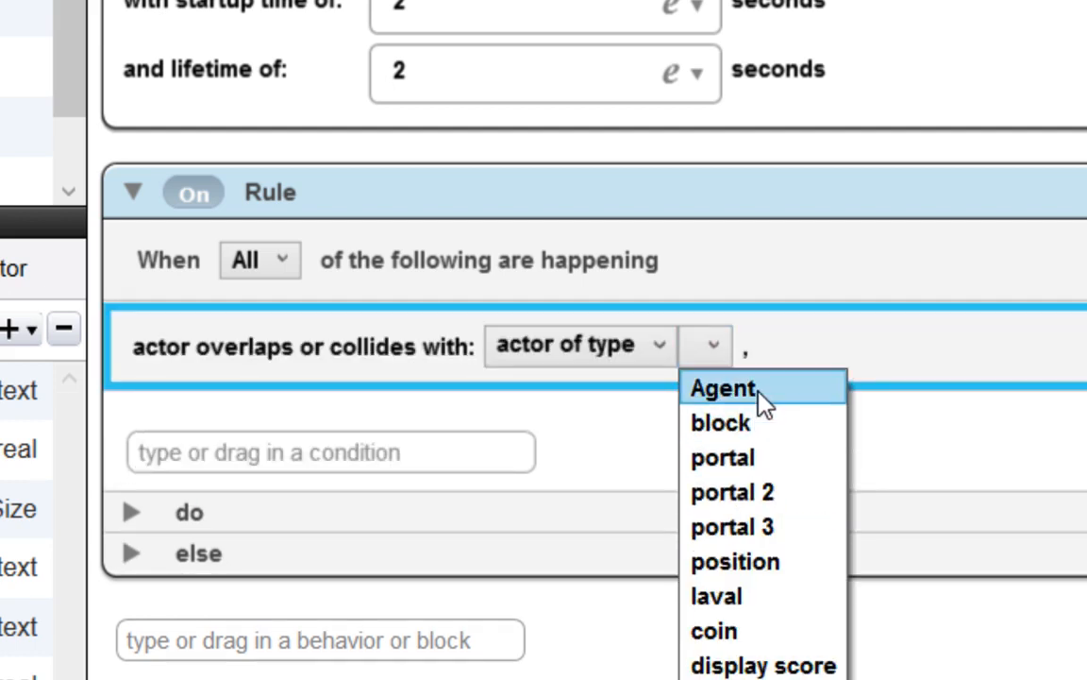
left_click(724, 389)
Add a Play Sound behavior to the do section of portal 3's collision rule and set its sound to teleport.
left_click(135, 512)
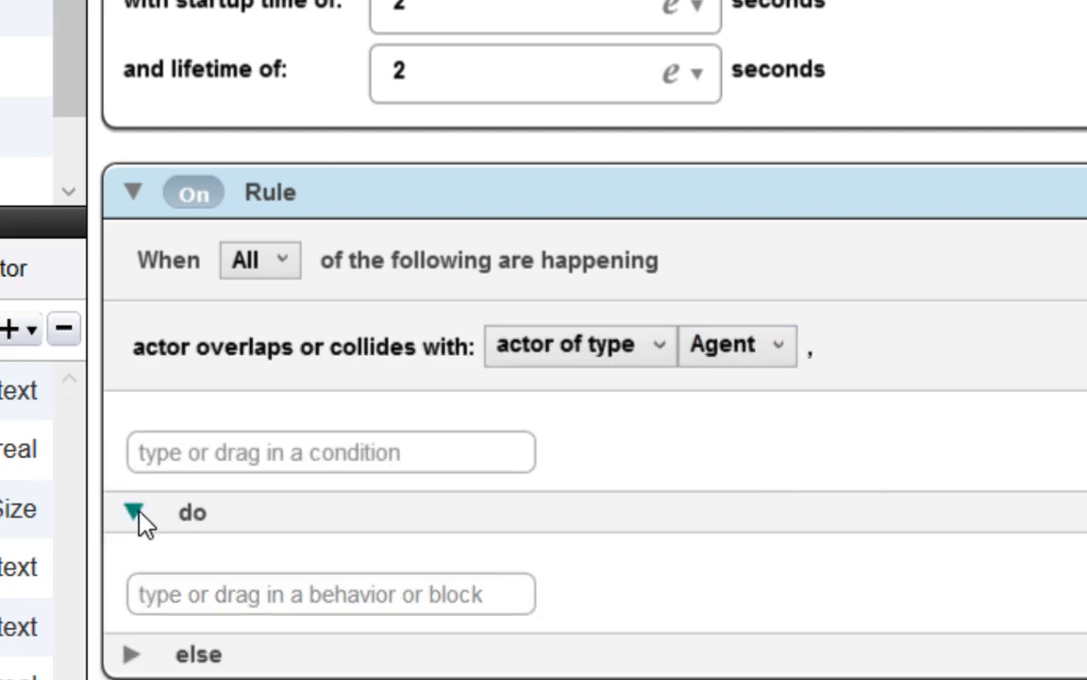
left_click(292, 592)
type("play")
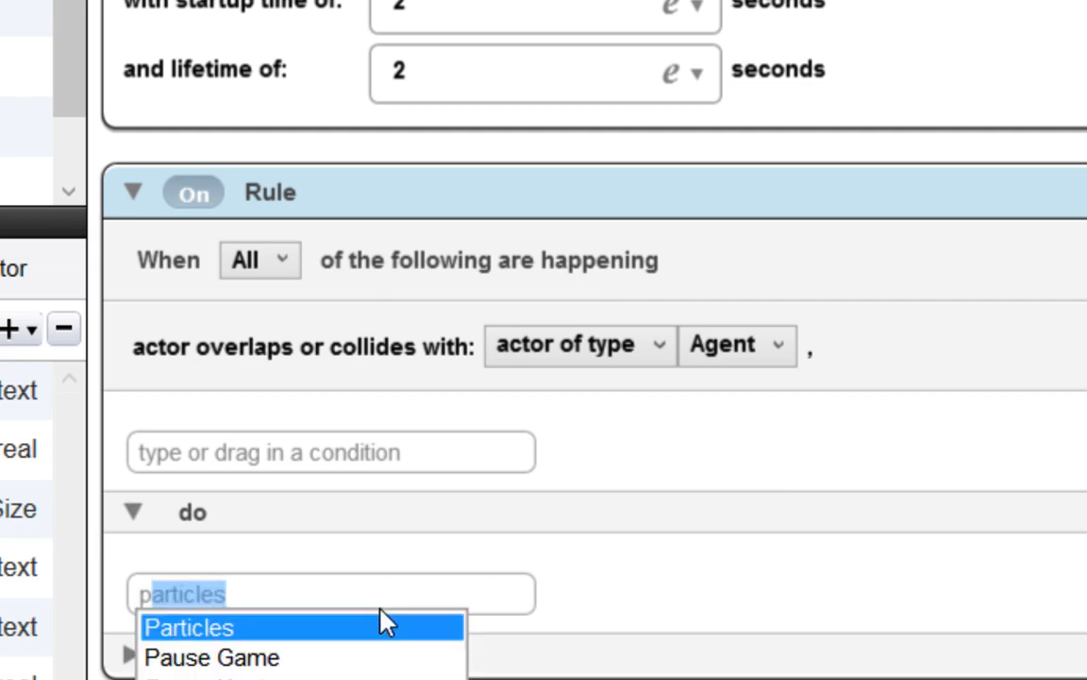
left_click(202, 657)
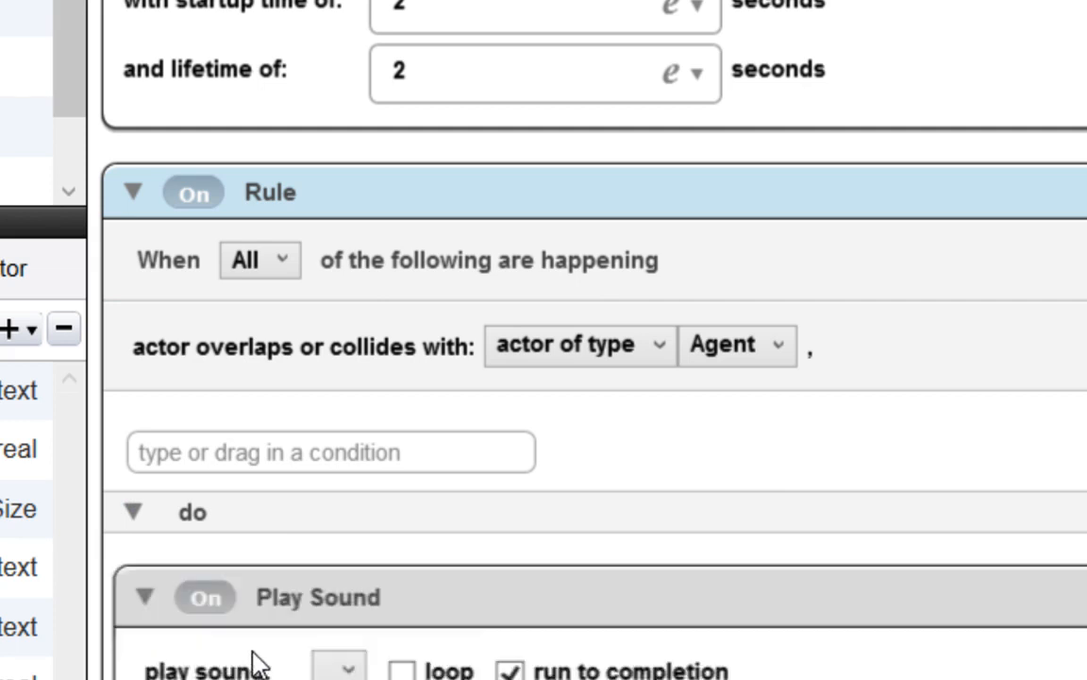
scroll(259, 666, "down", 3)
left_click(347, 319)
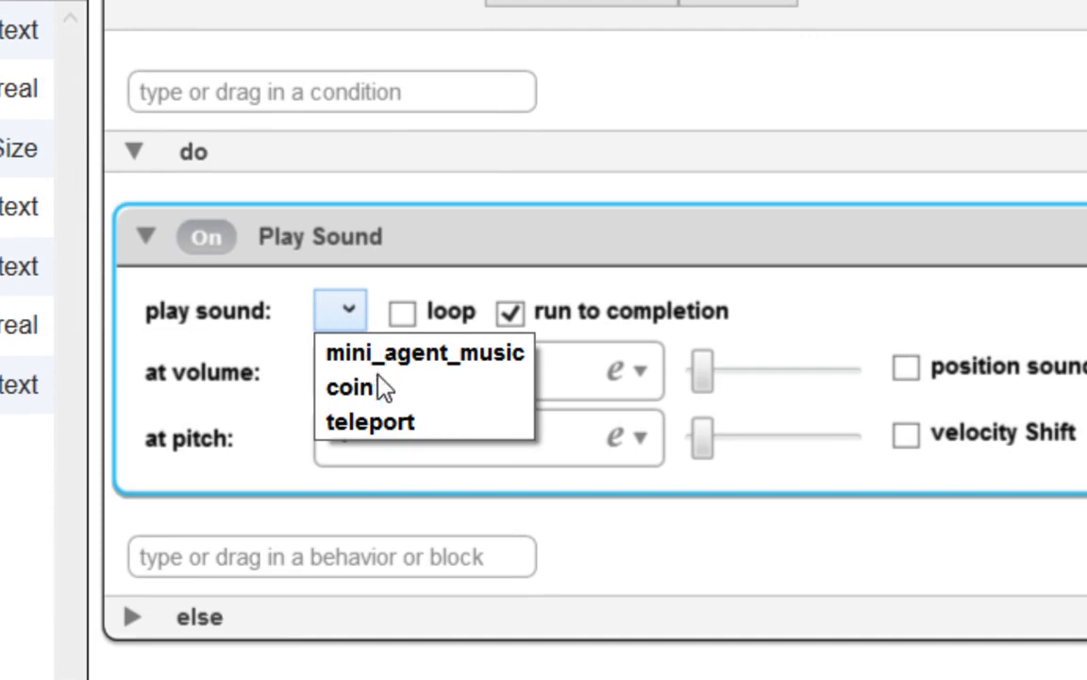
left_click(404, 427)
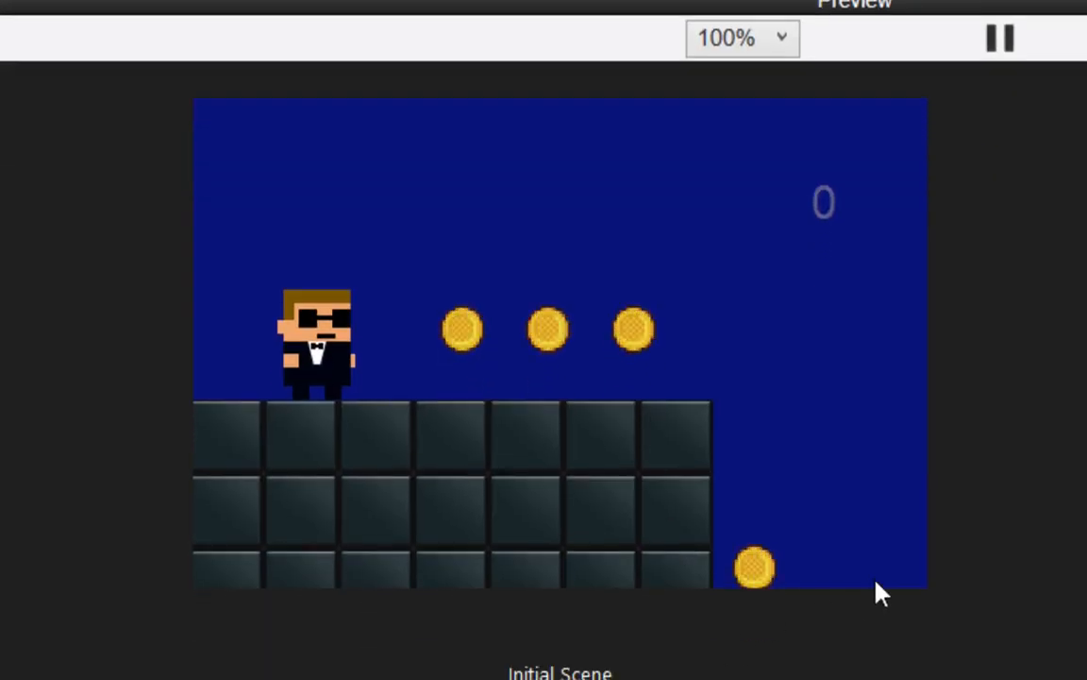
Preview the game, move the agent through the coins and portals to test the coin and teleport sounds, and return to the editor.
key("Right")
key("Right")
key("Right")
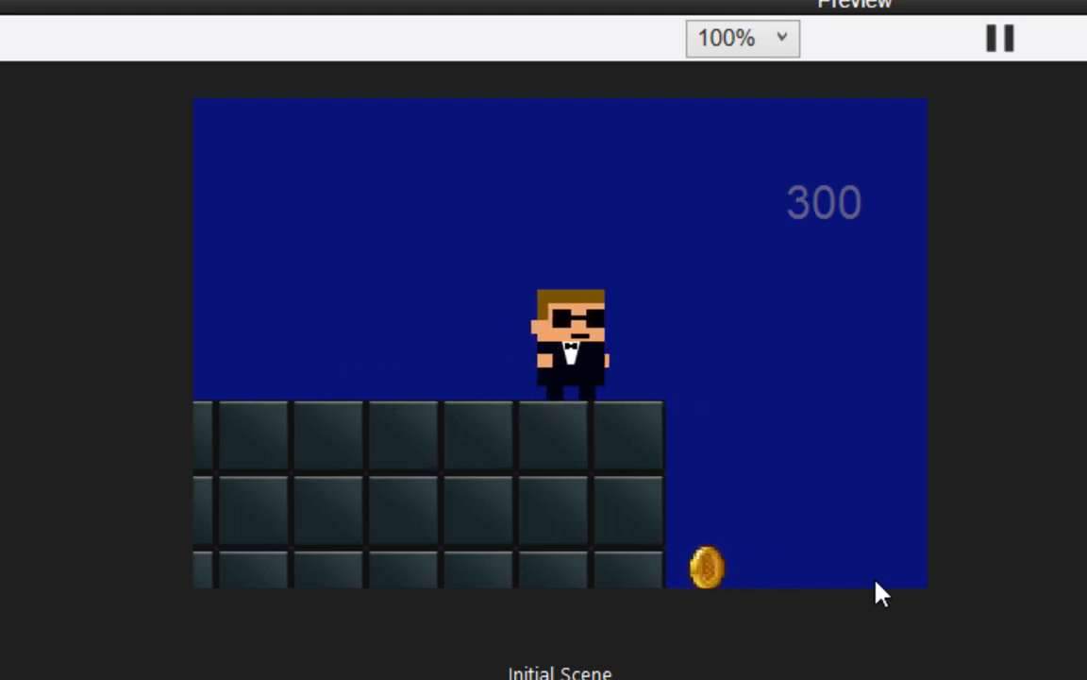
key("Right")
key("Left")
key("Left")
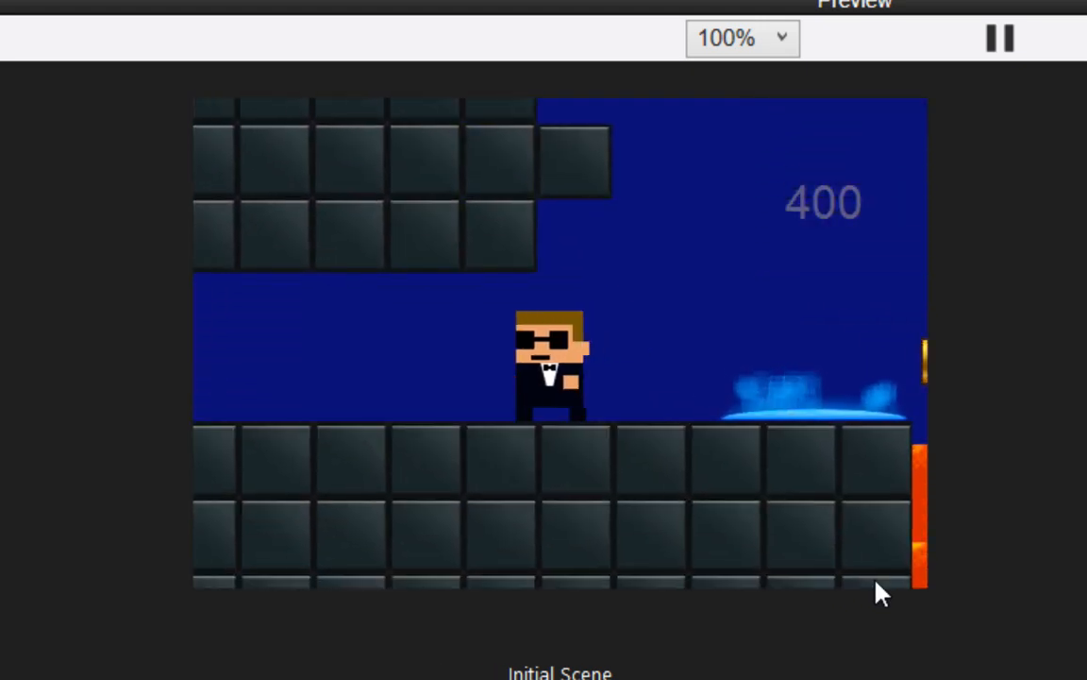
key("Right")
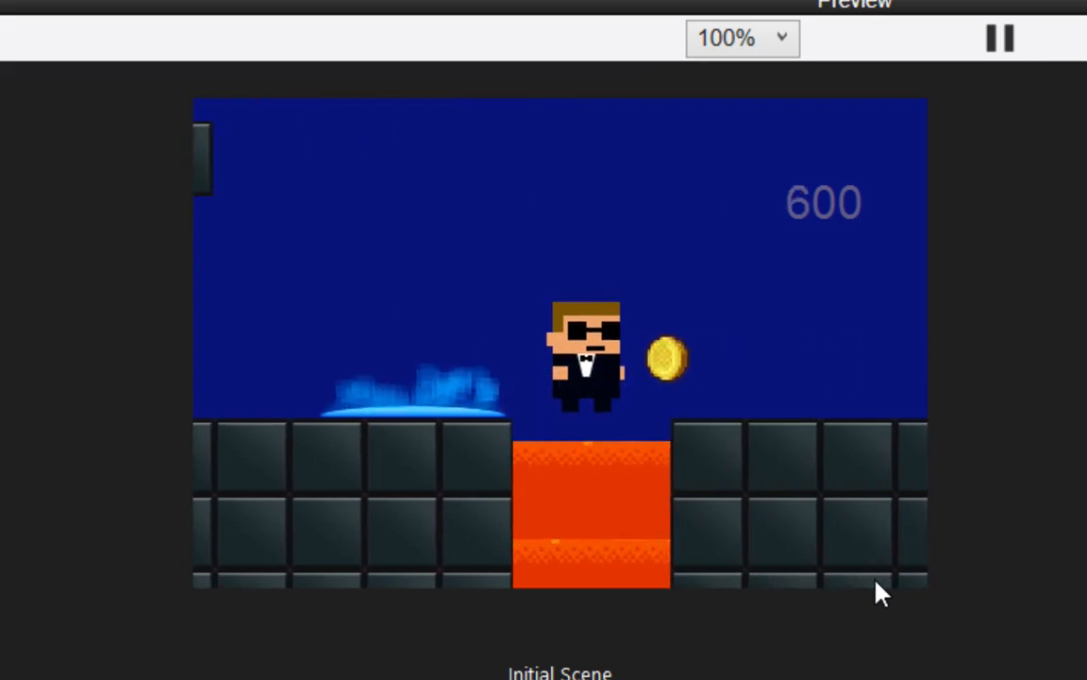
key("Right")
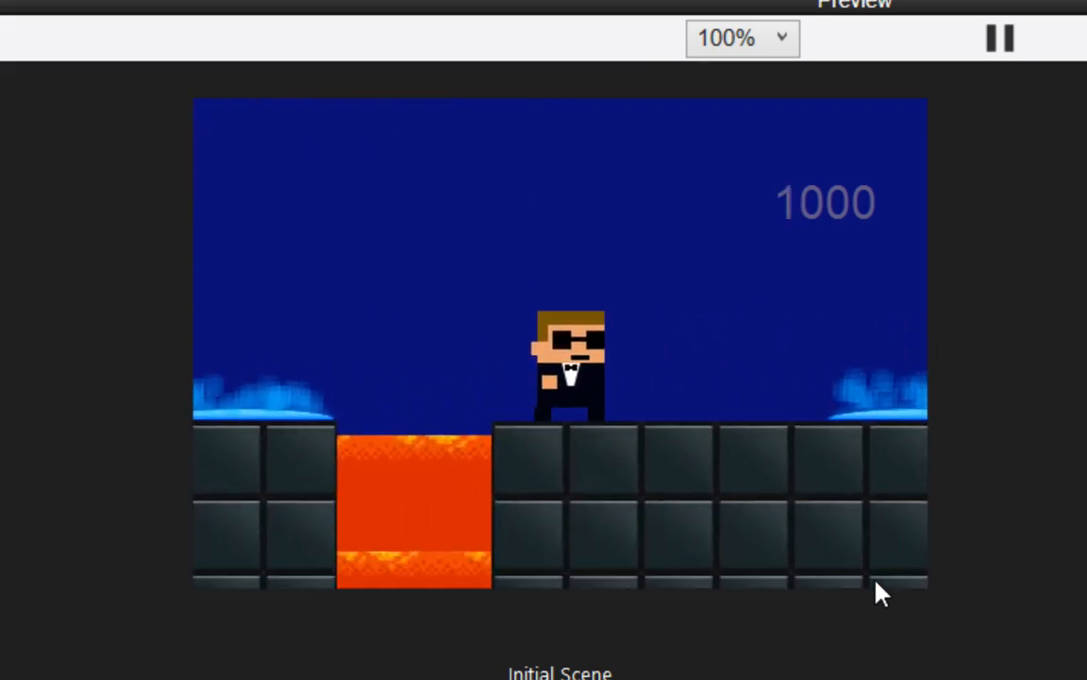
key("Up")
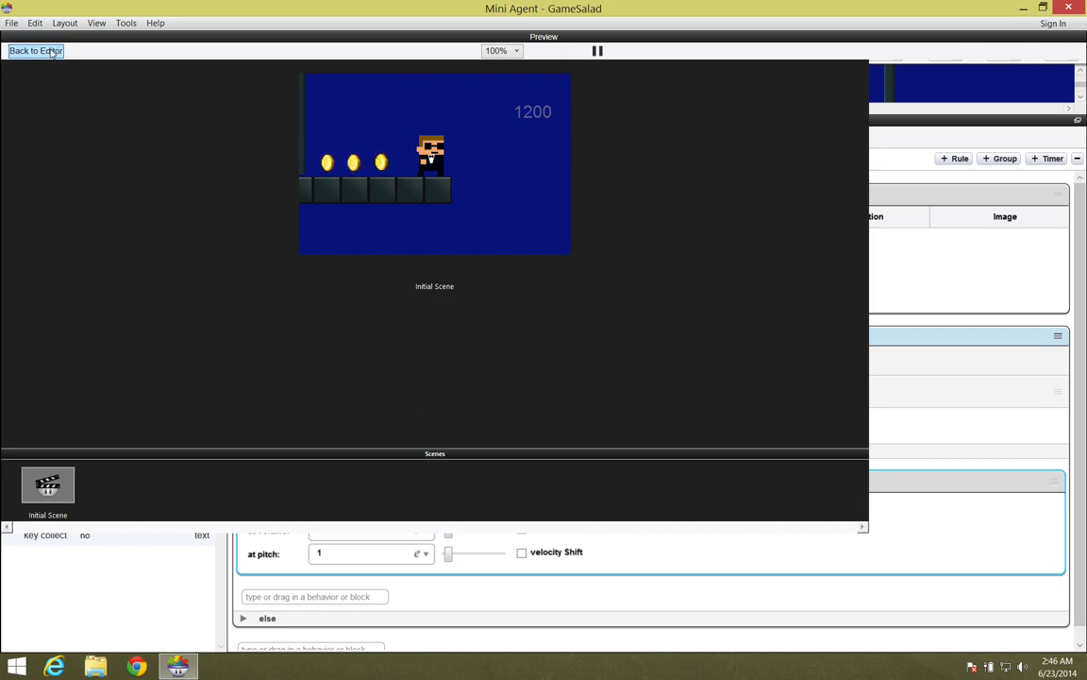
left_click(36, 51)
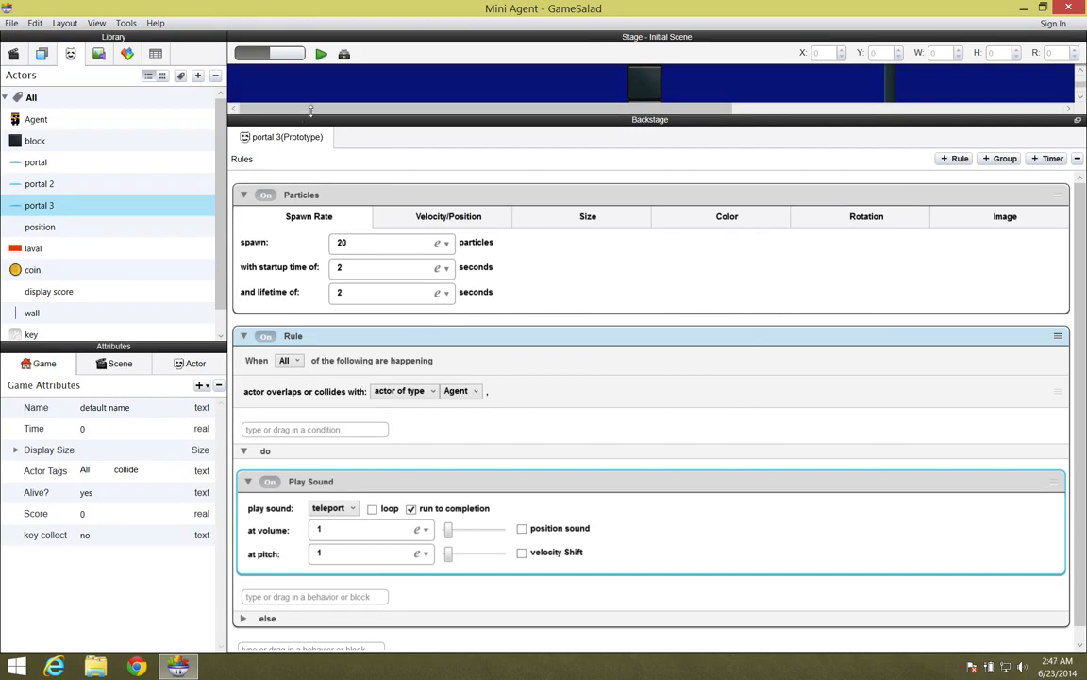
Shrink the Backstage and enlarge the Stage to show the agent, key, portals and lava in the scene.
left_click_drag(327, 347, 293, 466)
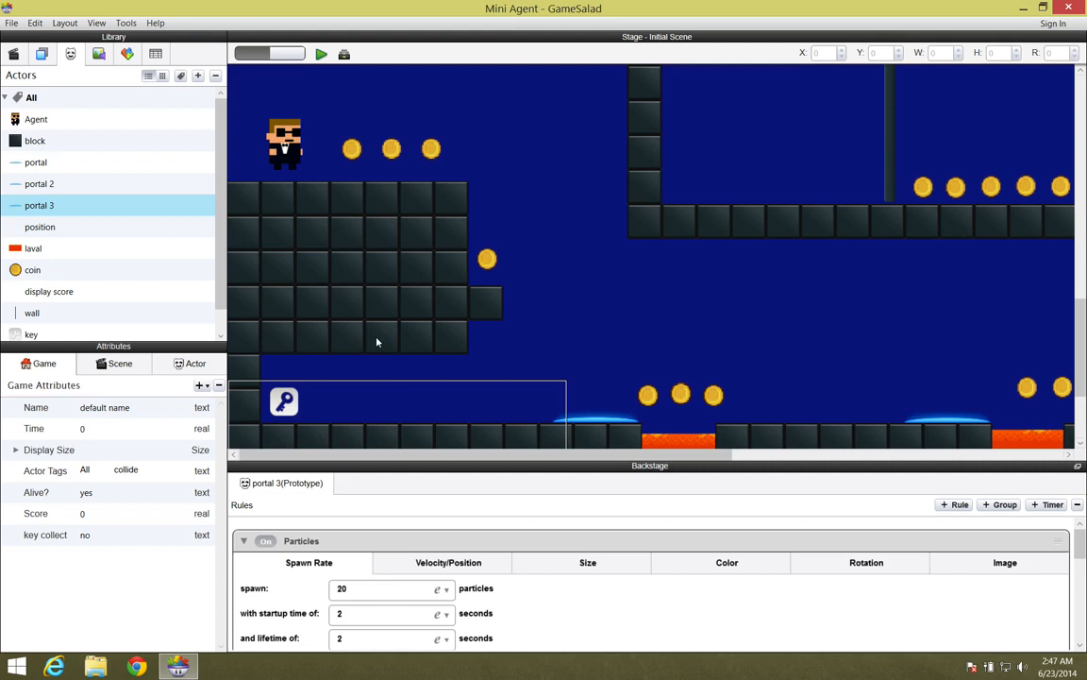
Open the Agent actor in an enlarged Backstage and collapse its Group, coin collision Rule and key collect rule.
left_click(61, 121)
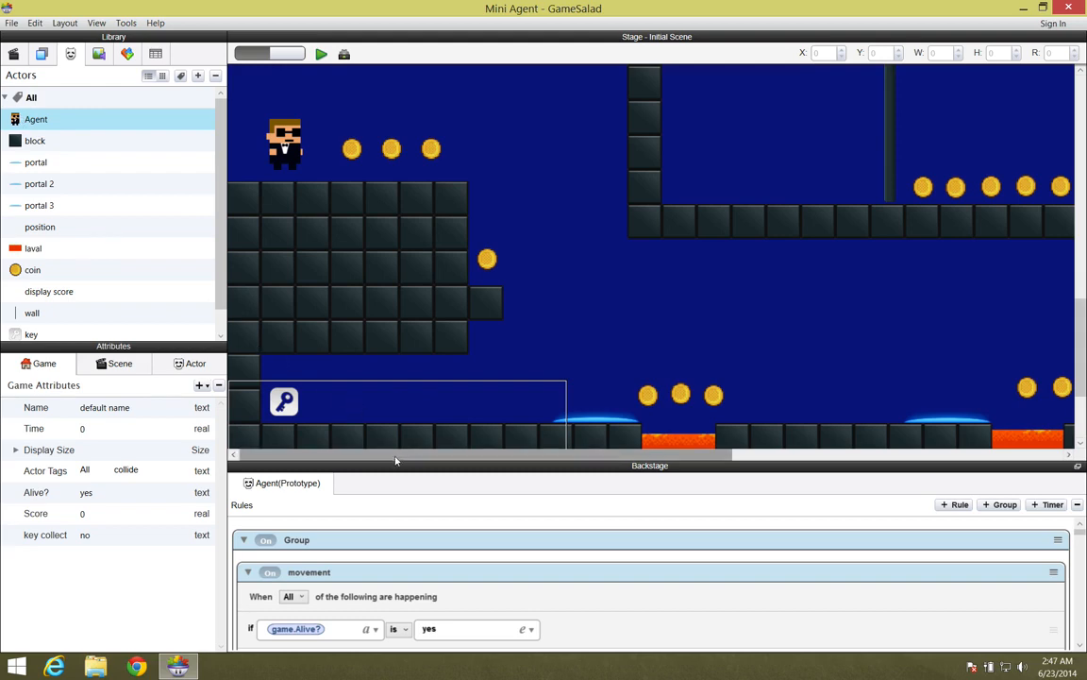
left_click_drag(395, 441, 366, 206)
left_click_drag(369, 42, 361, 95)
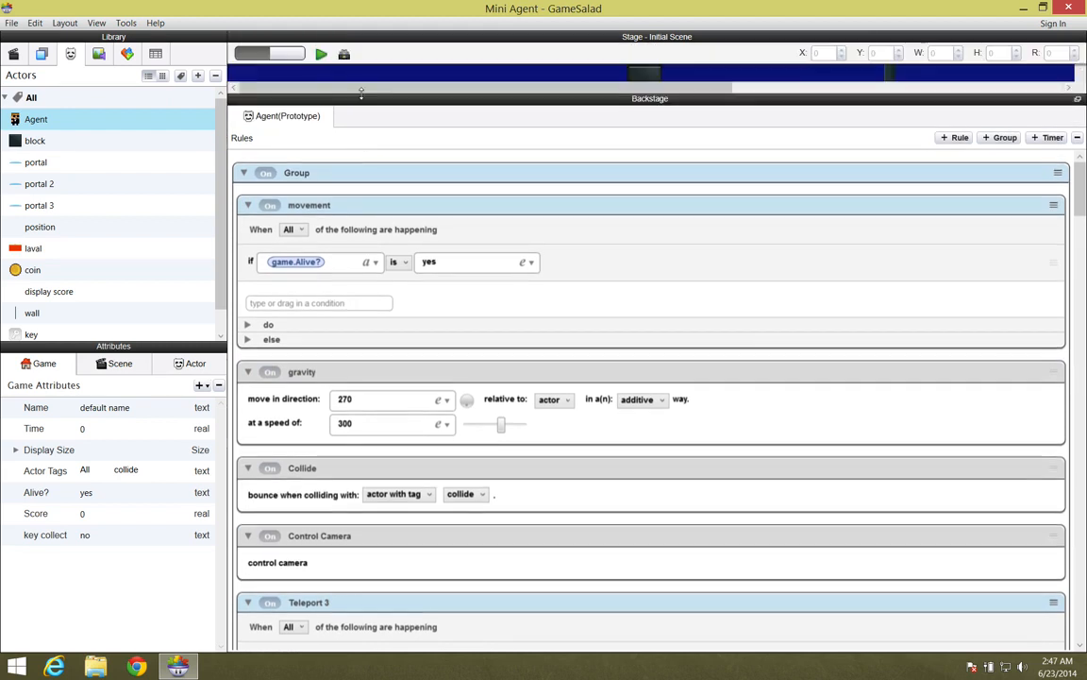
left_click(243, 173)
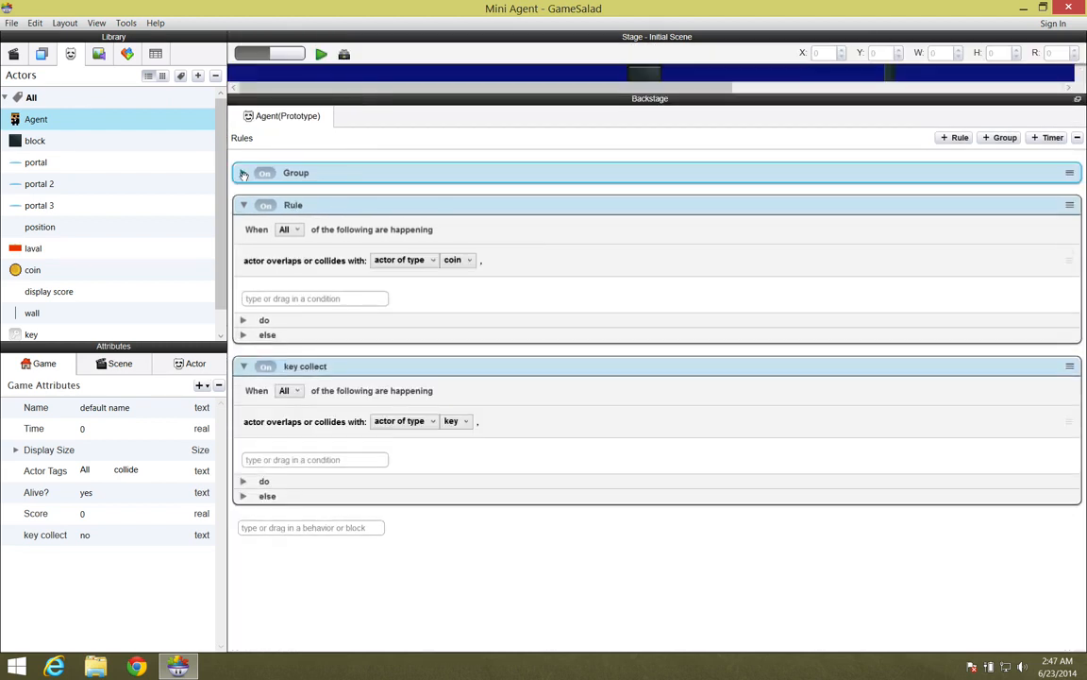
left_click(242, 204)
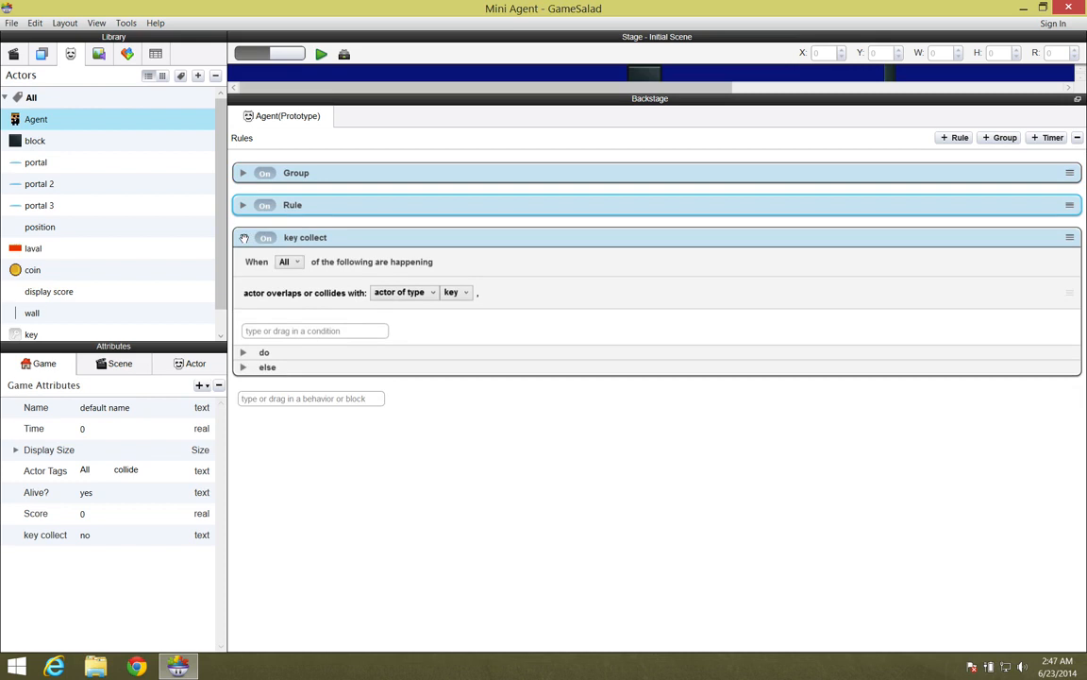
left_click(243, 237)
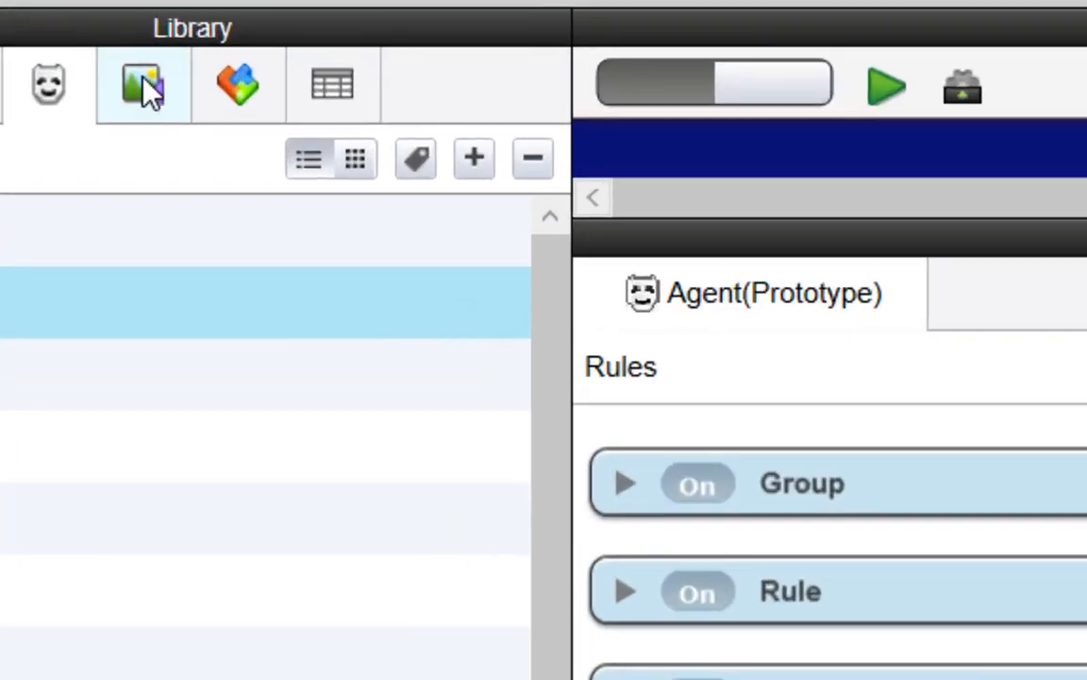
Add the mini_agent_music sound to the Agent as a Play Sound behavior outside the existing rules, with loop enabled.
left_click(98, 54)
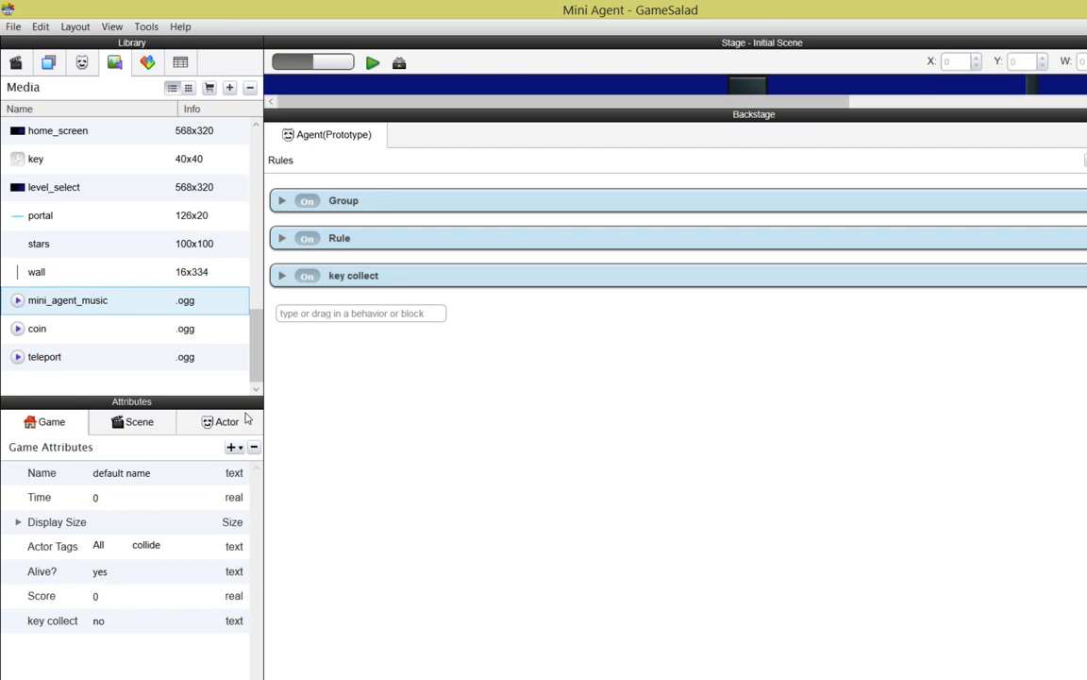
left_click_drag(94, 307, 541, 464)
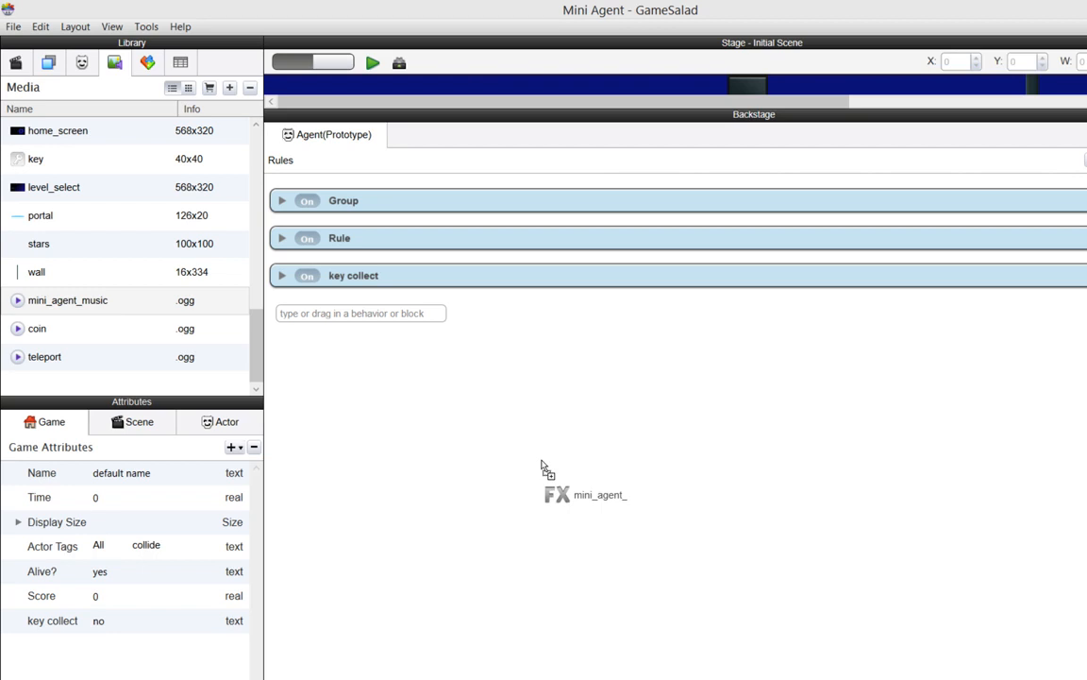
left_click_drag(542, 463, 542, 463)
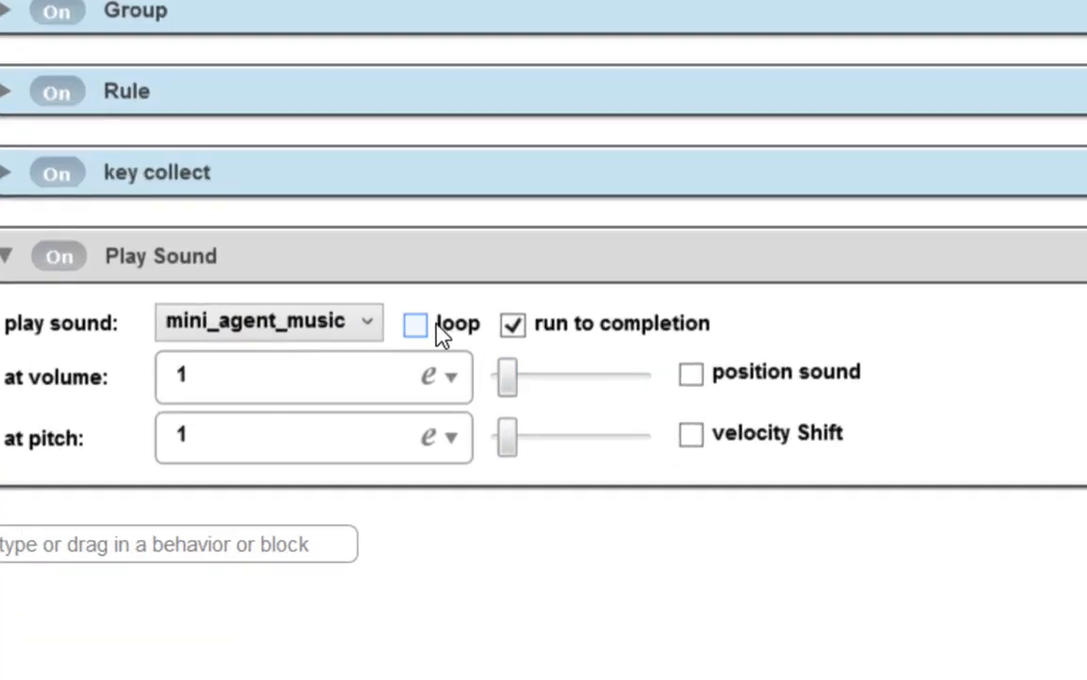
left_click(426, 329)
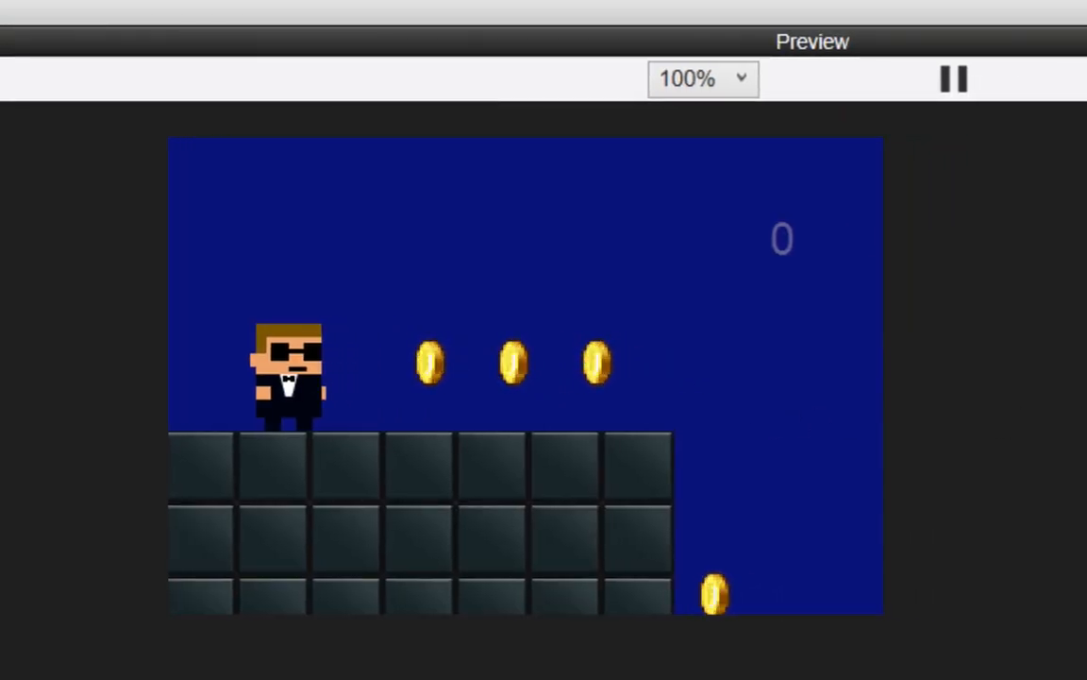
Preview the game, move the agent through the coins to test the music, then return to the editor and enlarge the Stage.
key("Right")
key("Right")
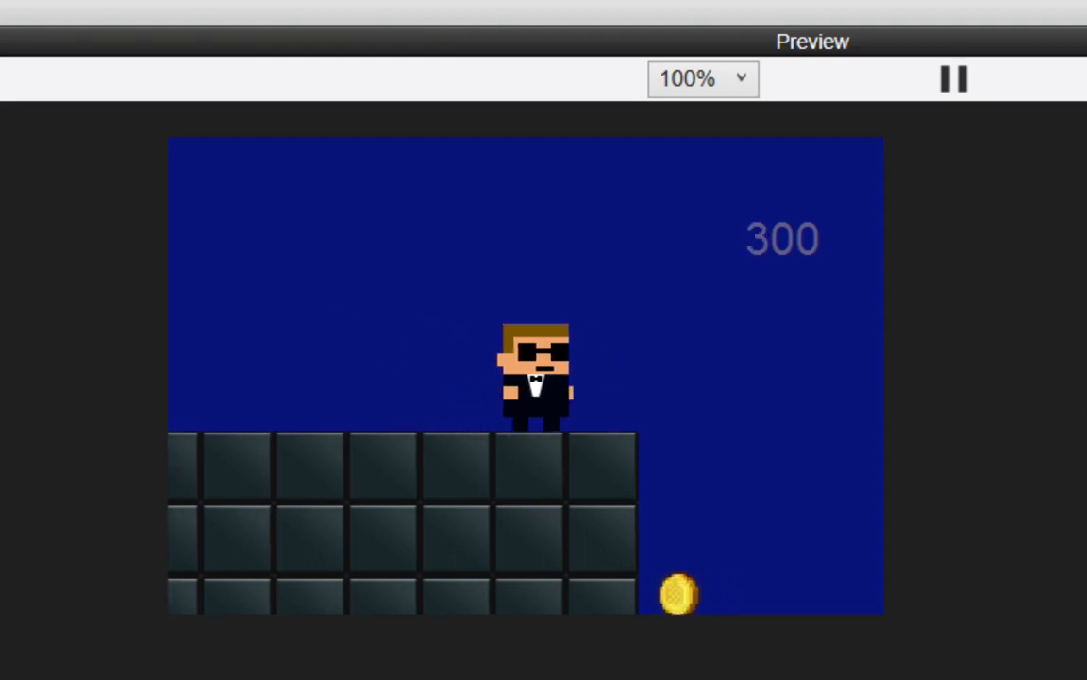
key("Right")
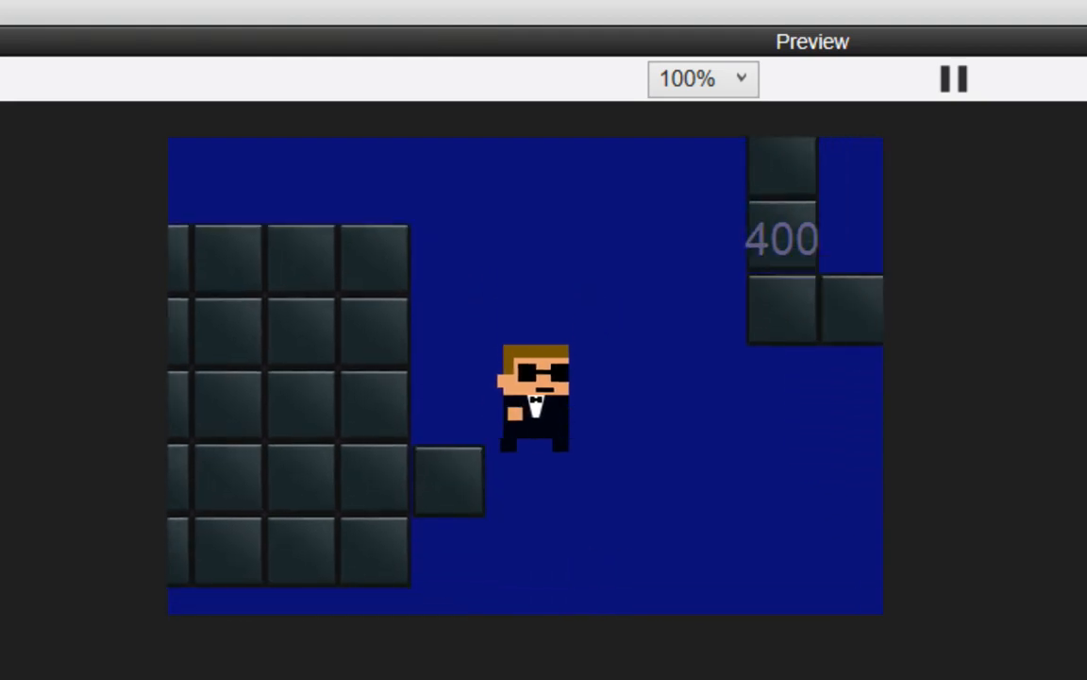
key("Right")
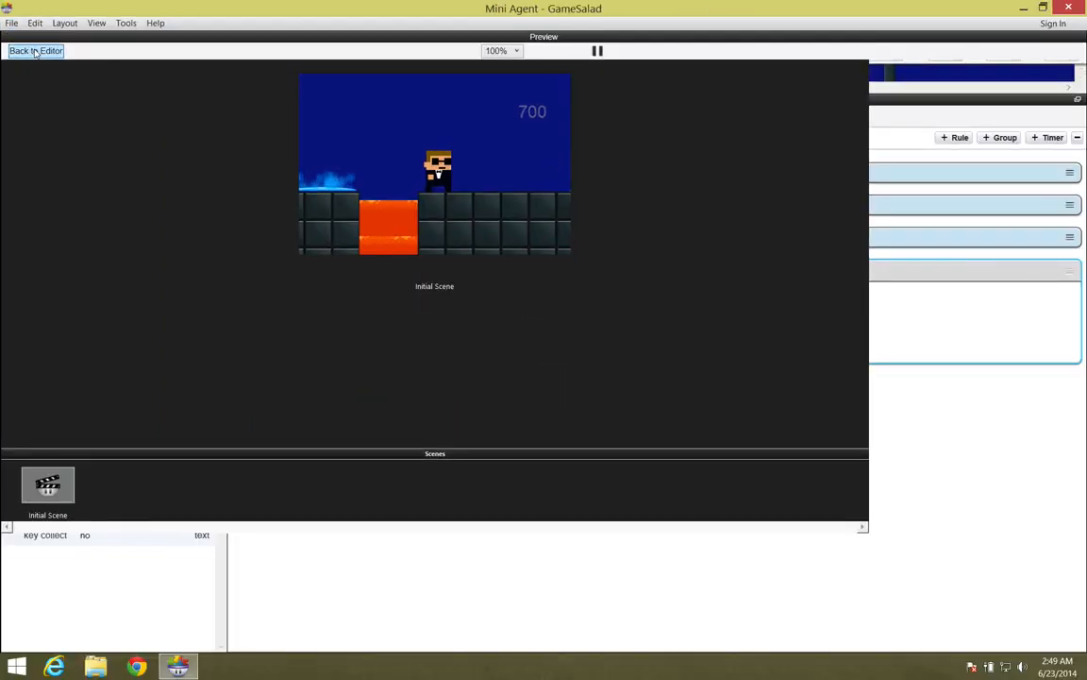
left_click(35, 51)
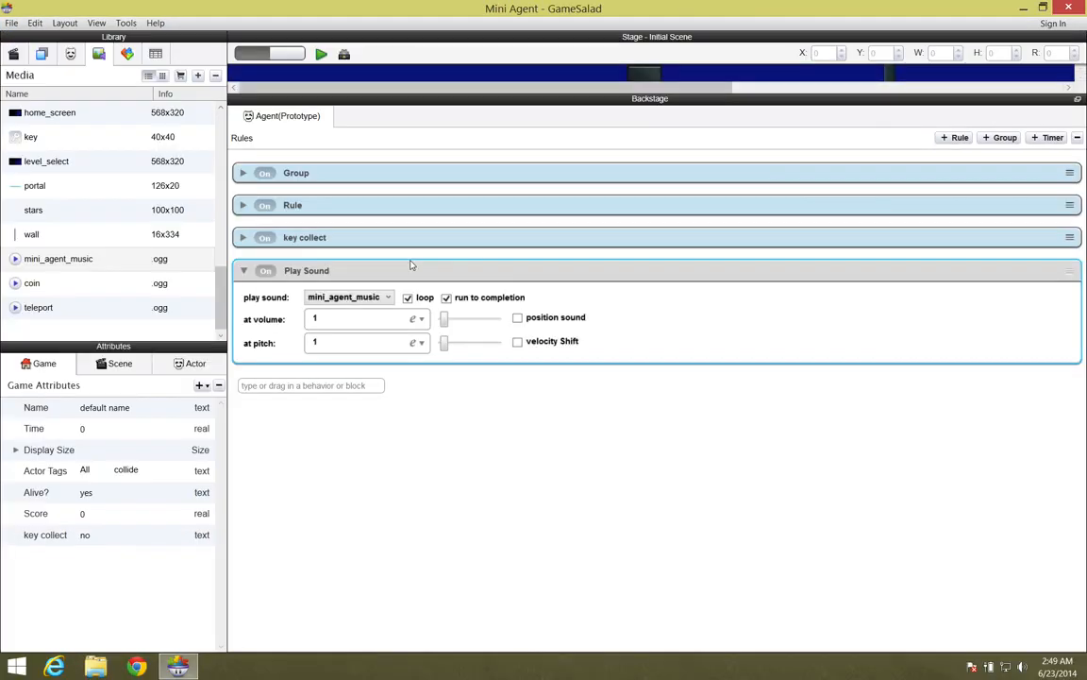
left_click_drag(337, 89, 384, 551)
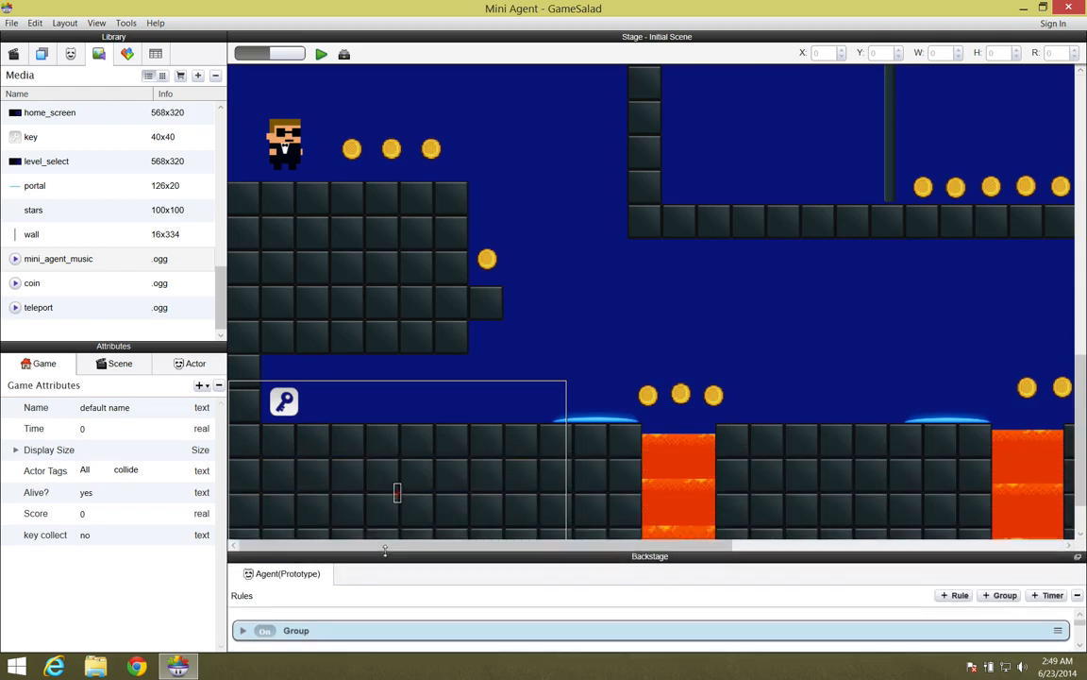